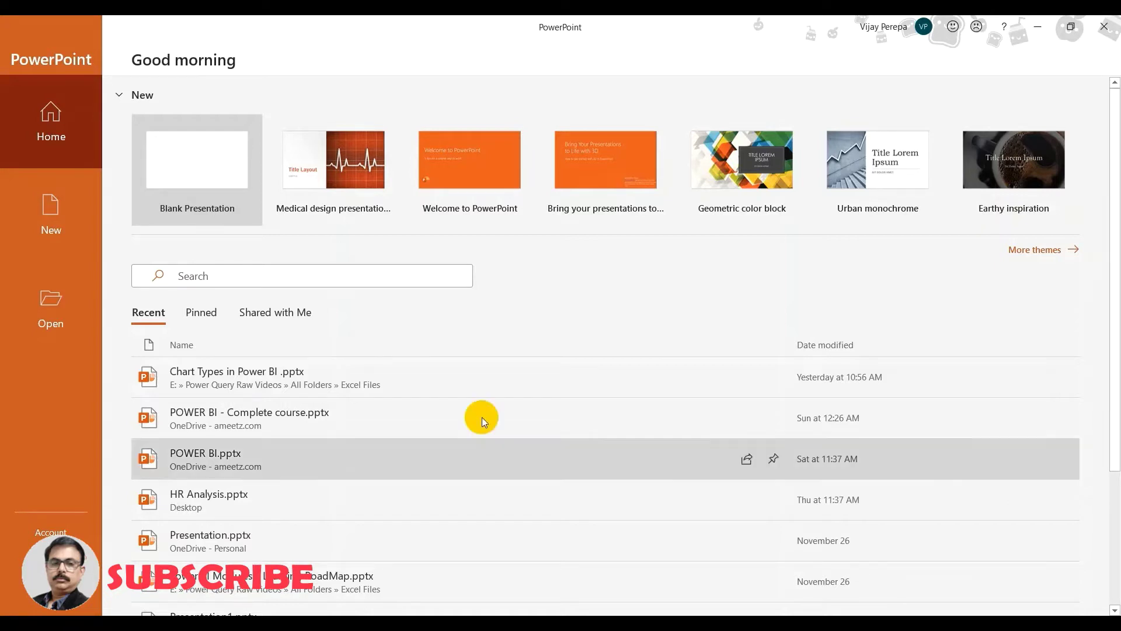
- Create a blank presentation and switch its first slide to the Blank layout without title and subtitle placeholders
click(234, 181)
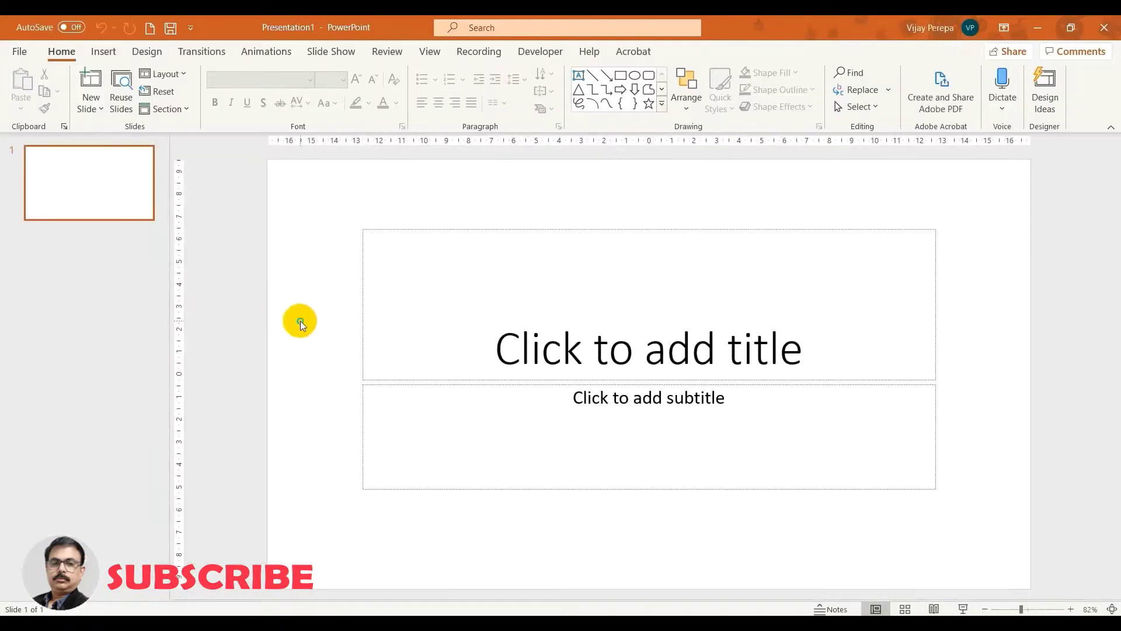
right_click(300, 321)
mouse_move(370, 379)
click(447, 544)
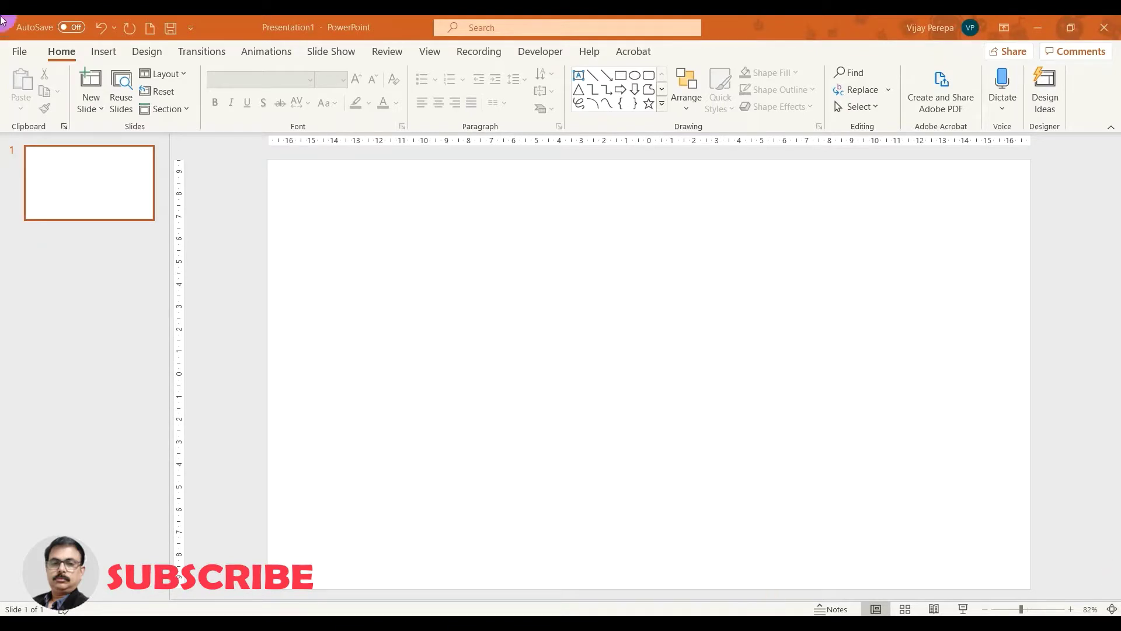
- Start inserting 3D models from a file on this computer and browse to the Desktop folder
click(104, 51)
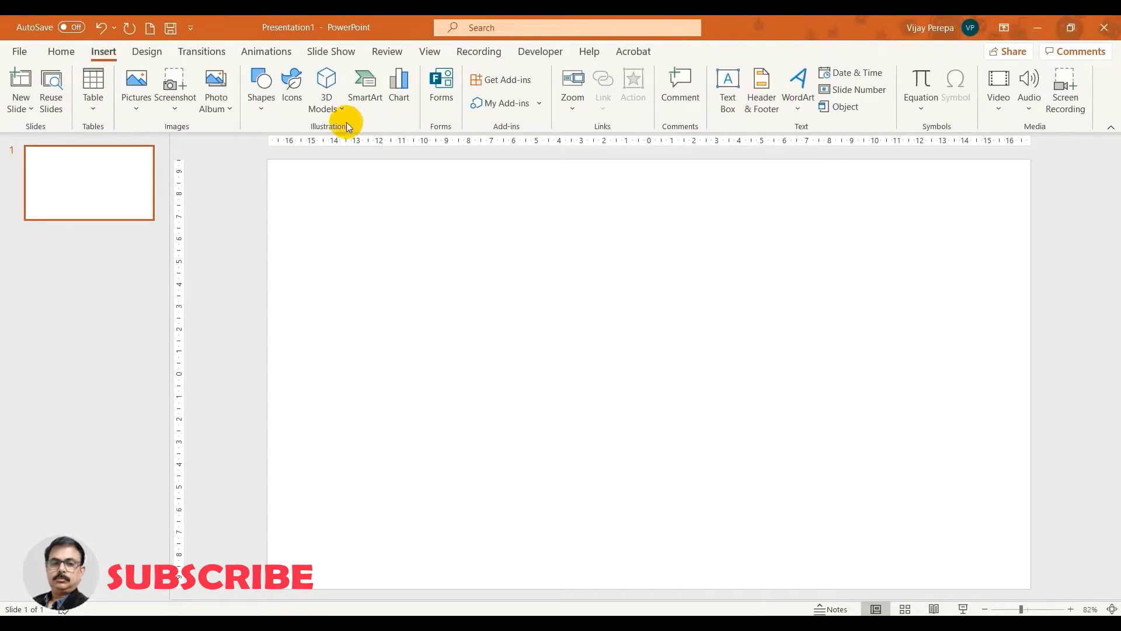
click(334, 108)
click(349, 151)
click(64, 203)
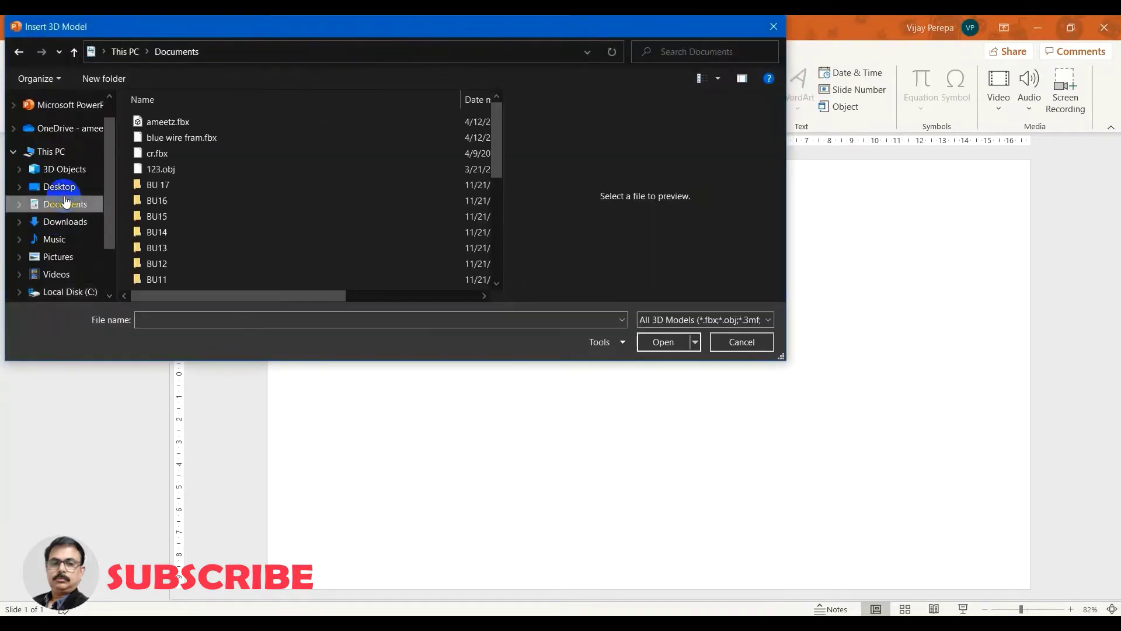
click(59, 186)
- Insert the FBX models Drunk Idle, Kneeling Pointing, Petting Animal, Standing Torch Light Torch, Rumba Dancing (1) and Crouch To Stand together
click(221, 171)
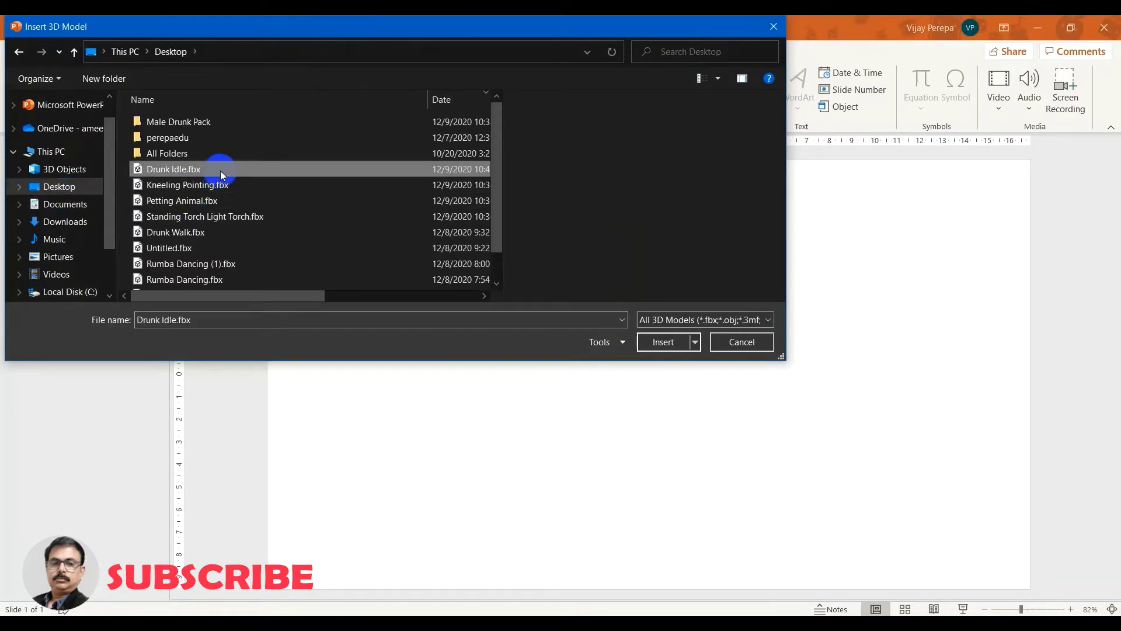
ctrl+click(219, 185)
ctrl+click(214, 202)
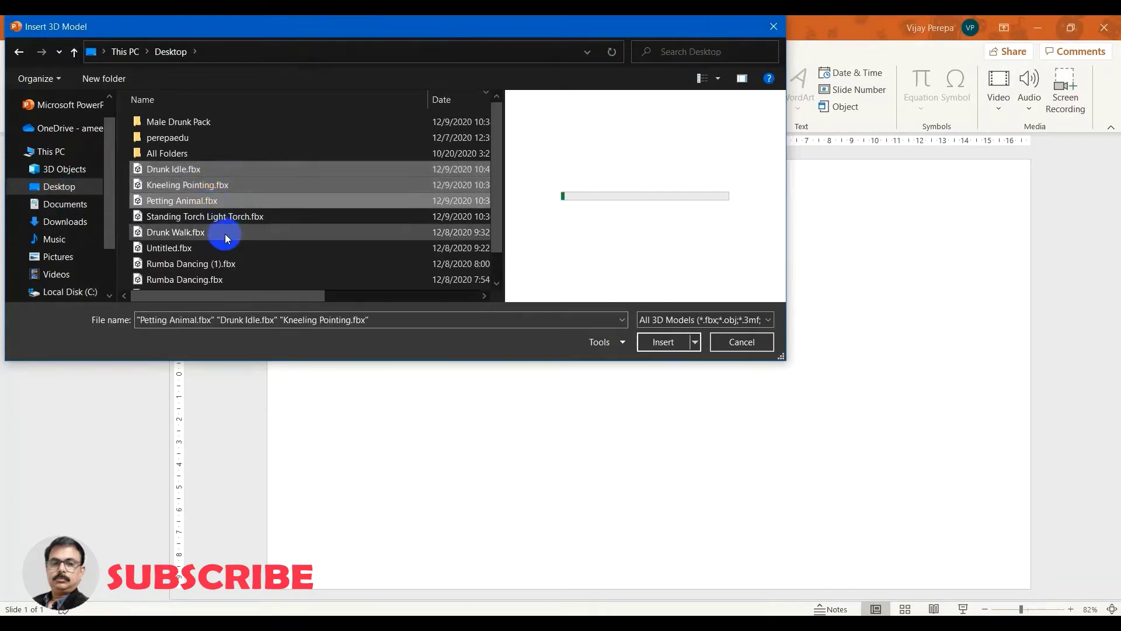
ctrl+click(238, 217)
ctrl+click(233, 264)
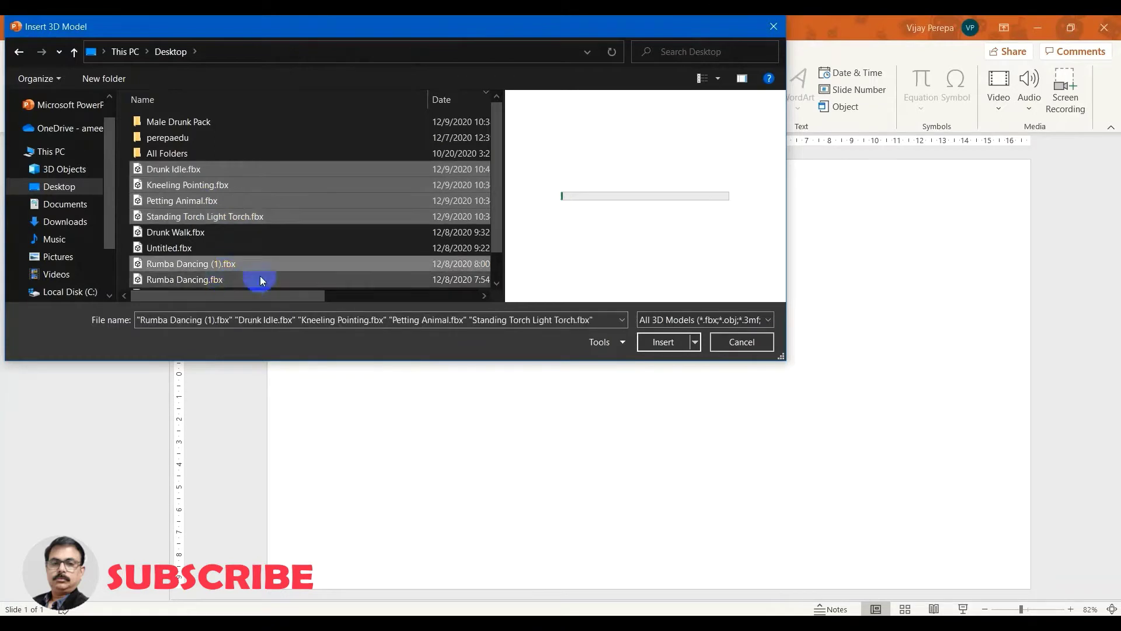
scroll(351, 251, down, 1)
ctrl+click(222, 257)
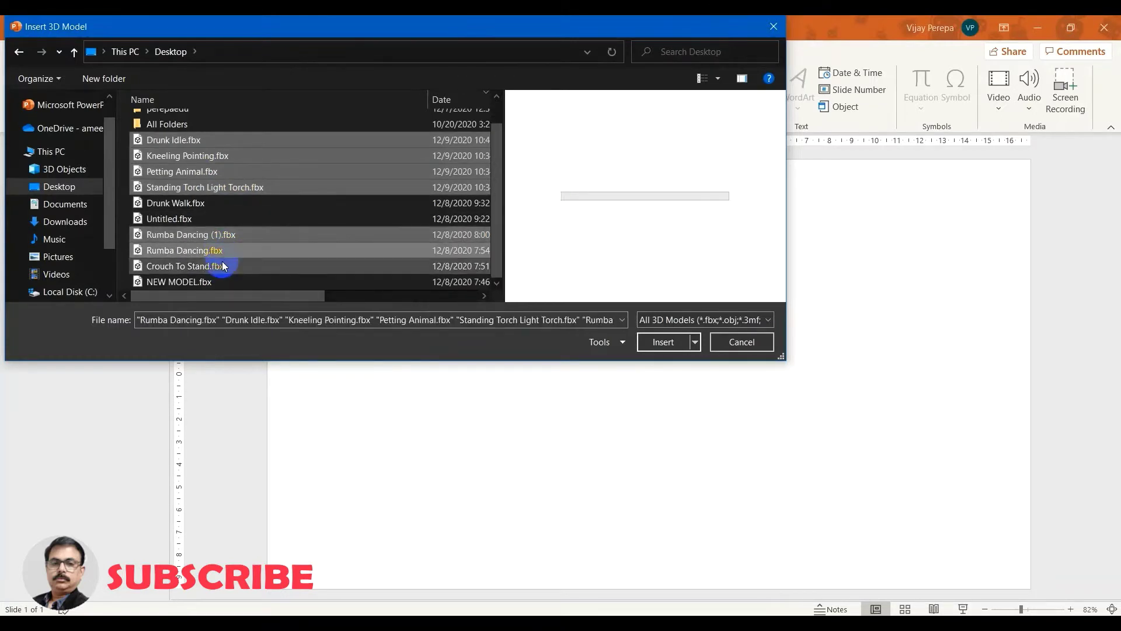
ctrl+click(226, 250)
ctrl+click(231, 267)
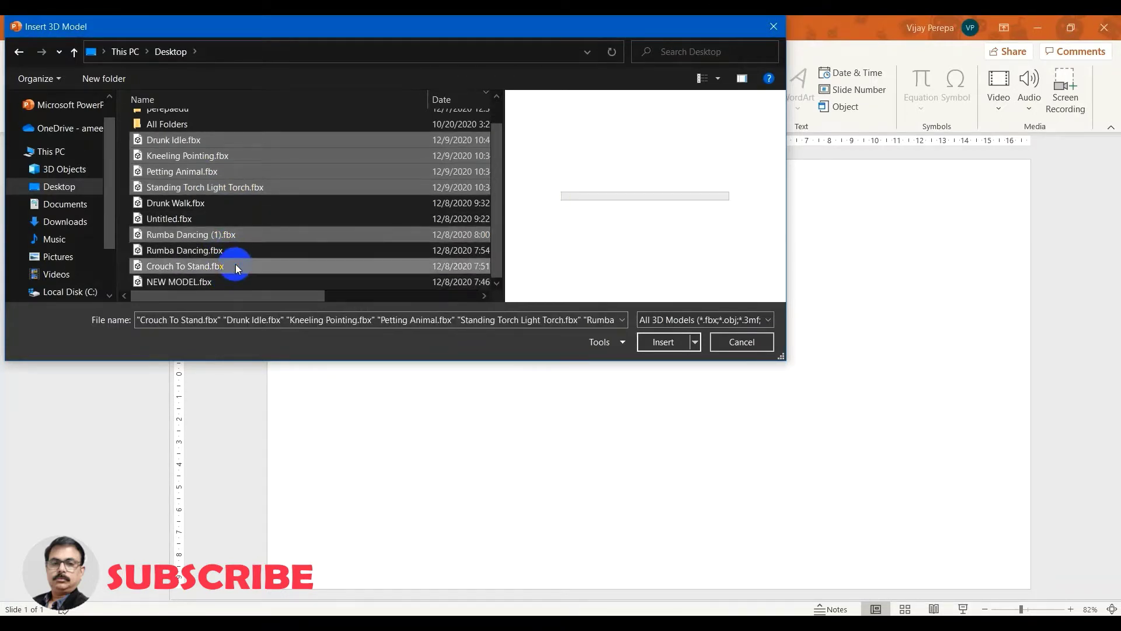
click(651, 341)
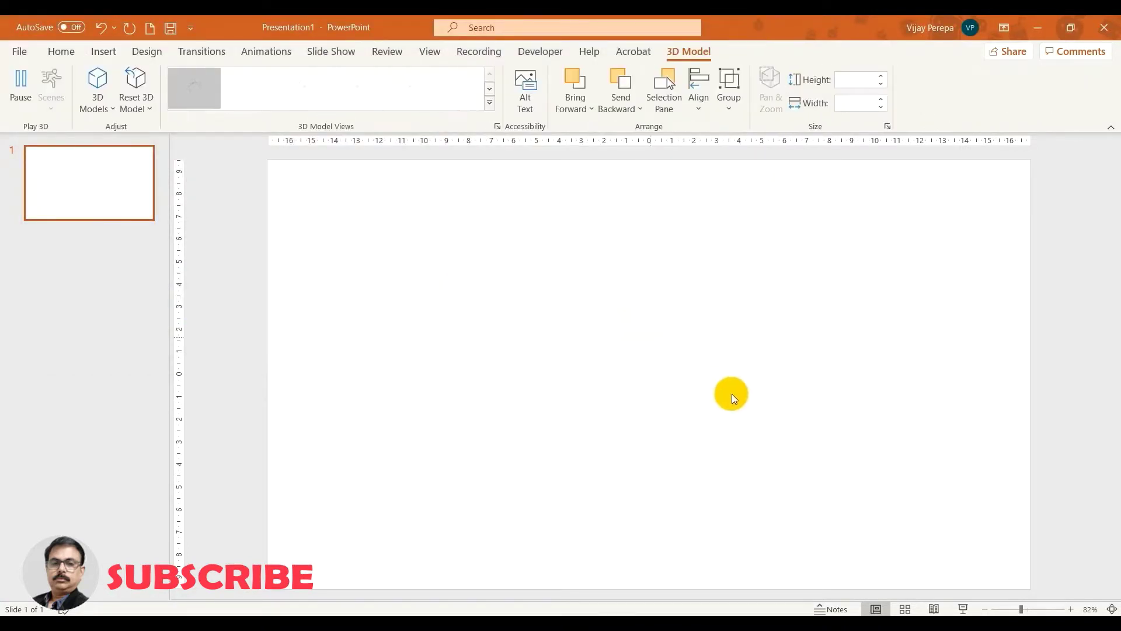
- Spread the overlapping 3D characters out in a row across the slide so each one stands separately
click(794, 287)
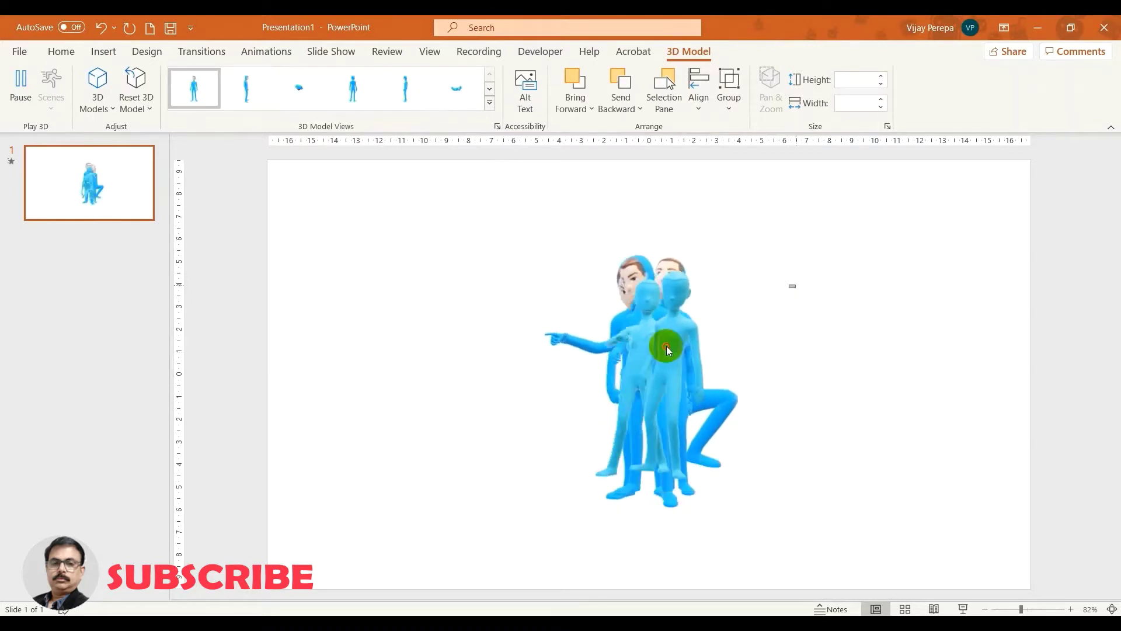
drag(660, 296, 314, 306)
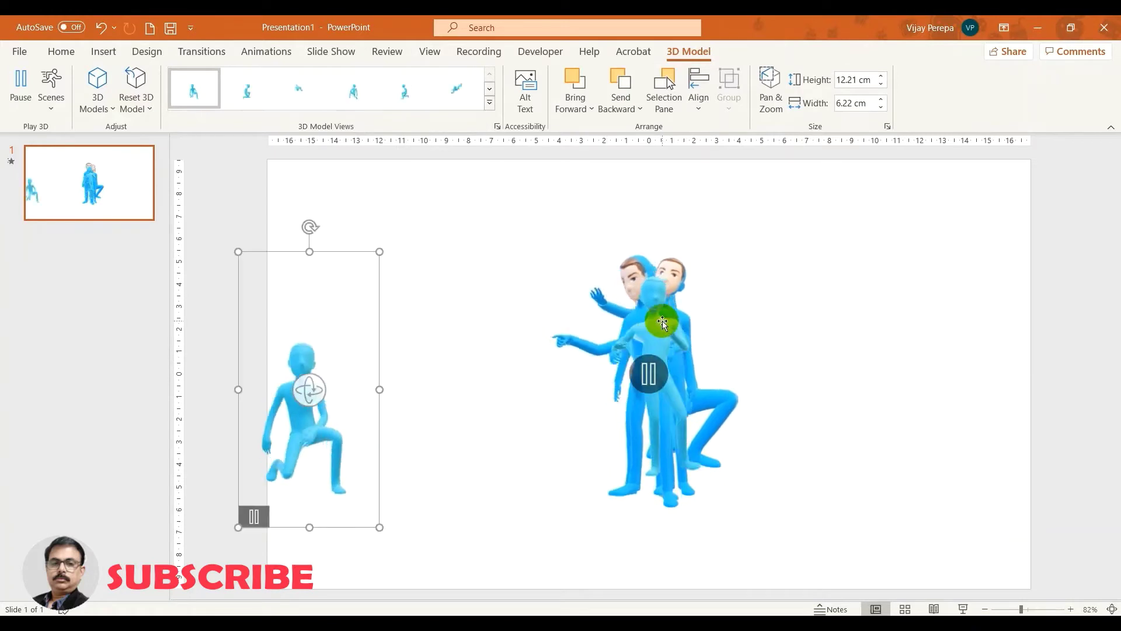
drag(663, 322, 455, 332)
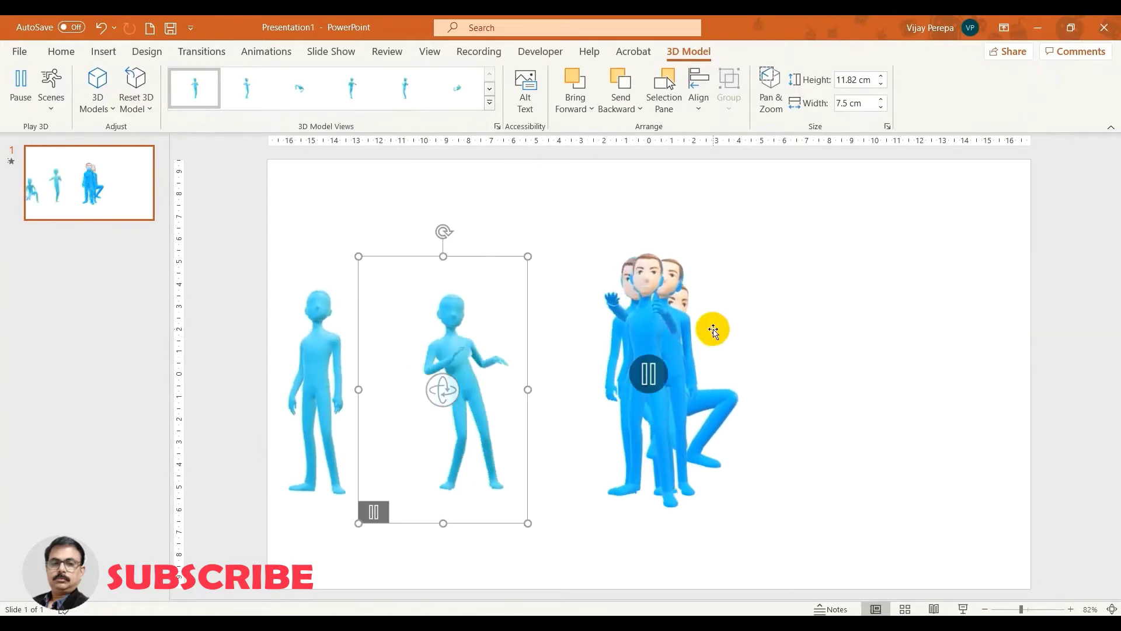
drag(651, 321, 799, 325)
drag(679, 340, 548, 351)
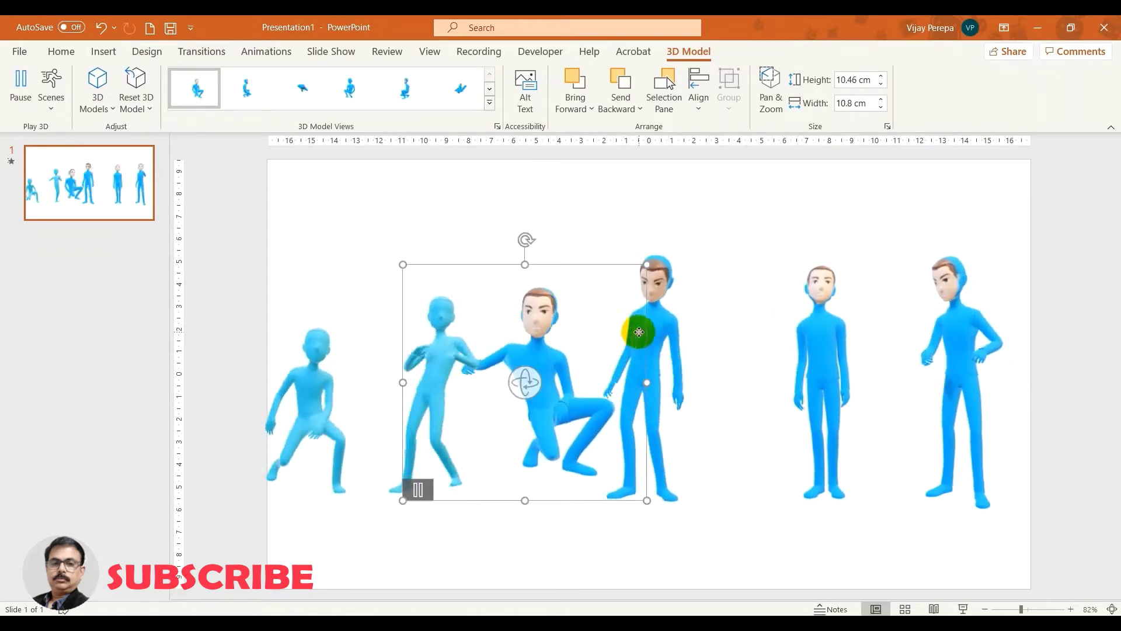
drag(639, 332, 596, 357)
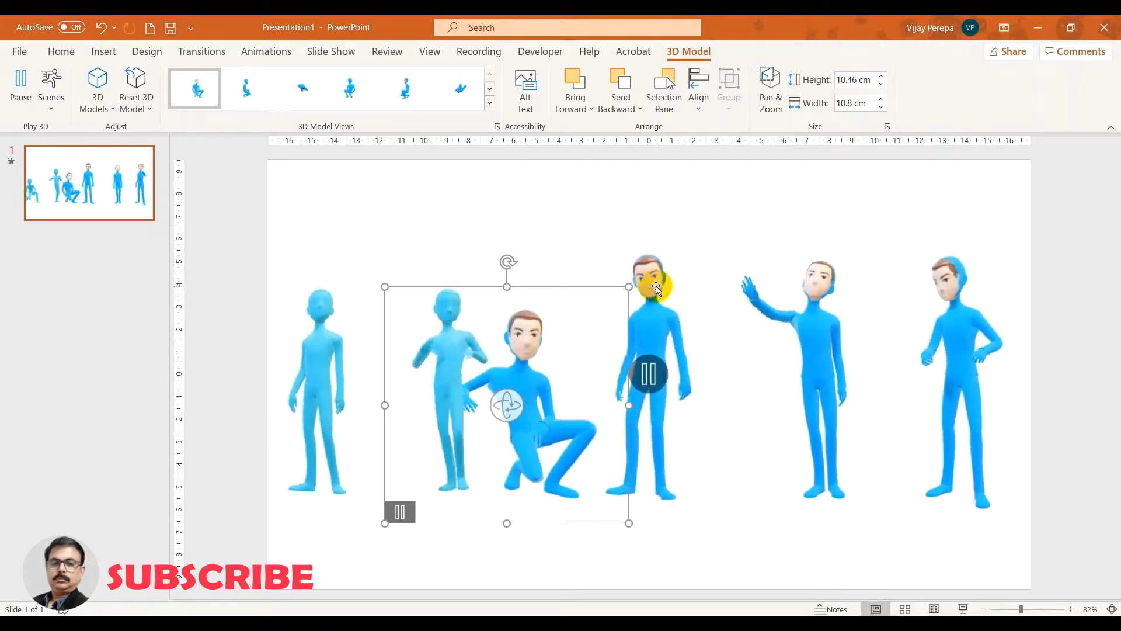
drag(656, 279, 710, 283)
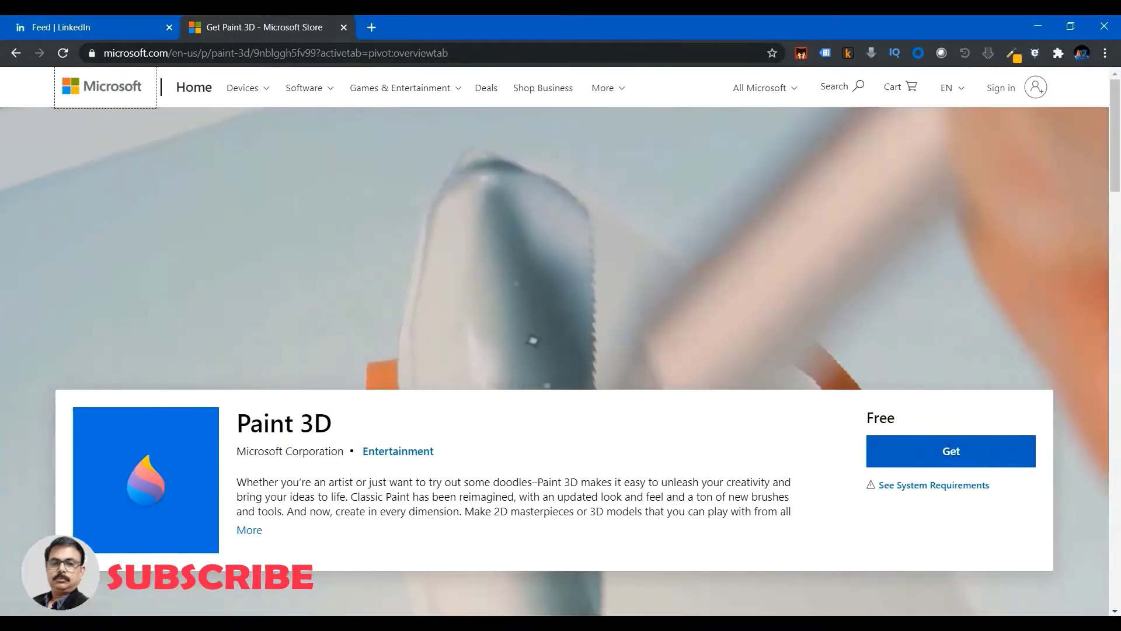
- Search Windows for paint, launch Paint 3D and create a new project
key(super)
text(p)
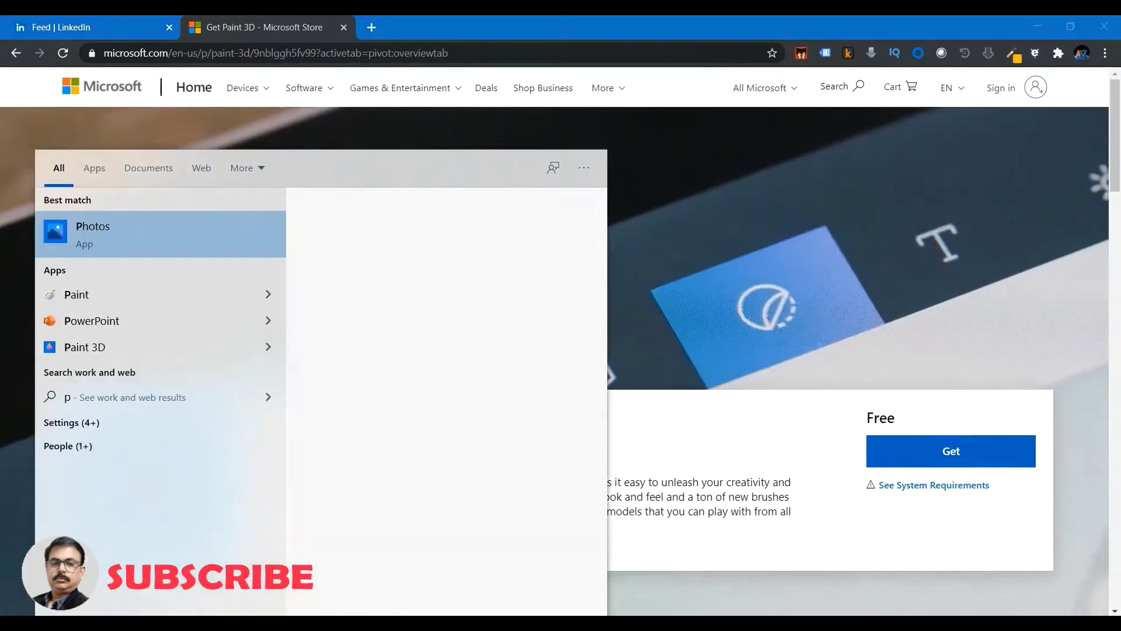
text(aint)
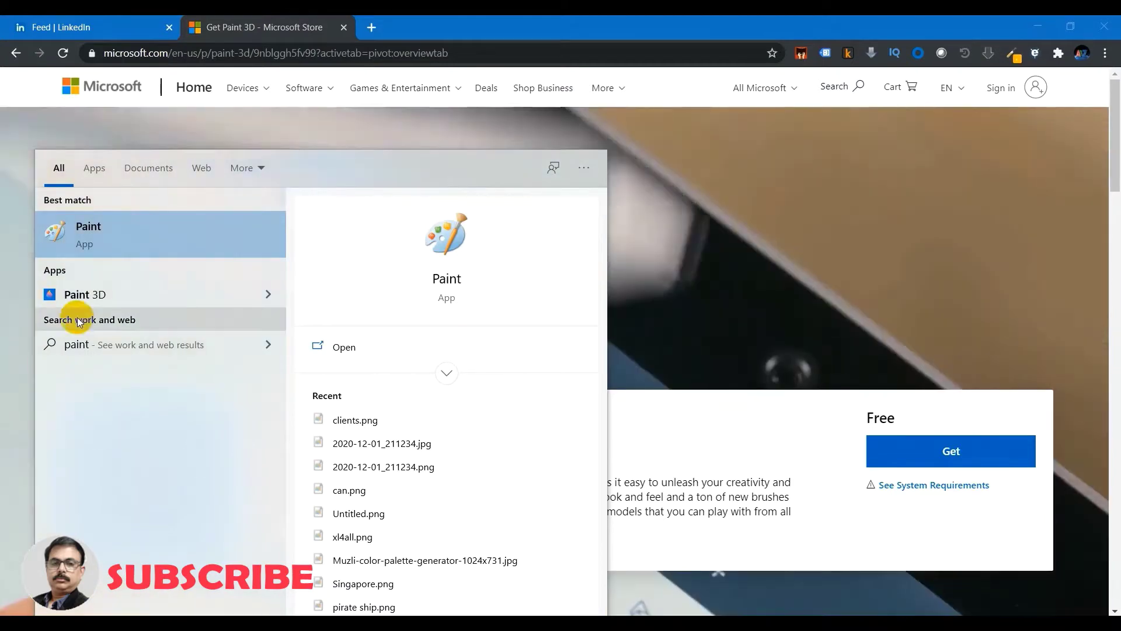
click(86, 296)
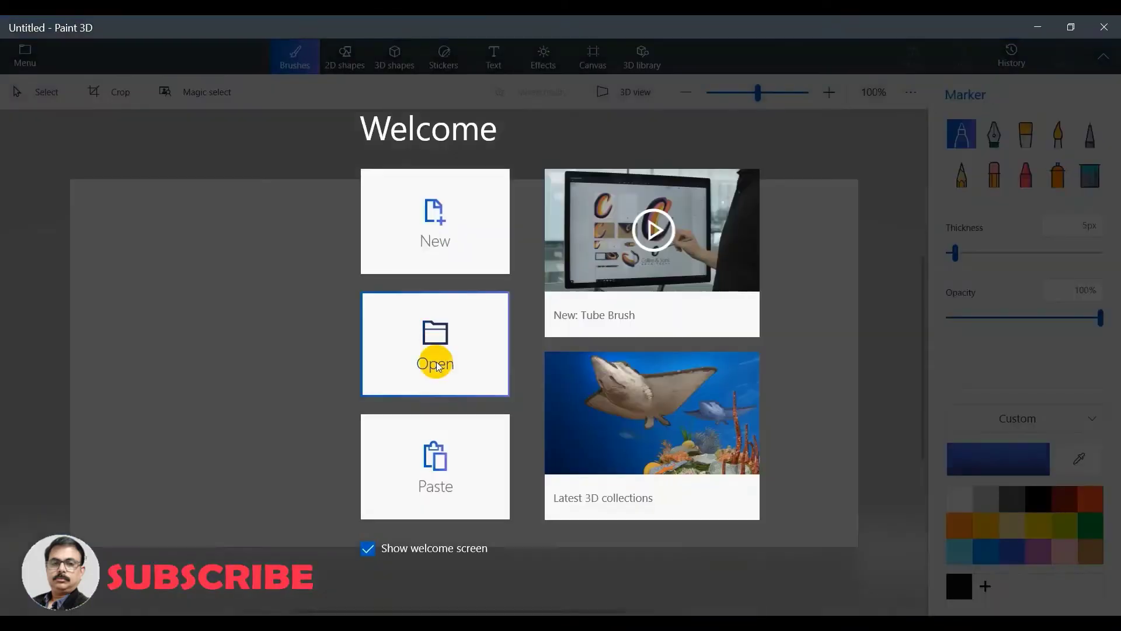
click(432, 212)
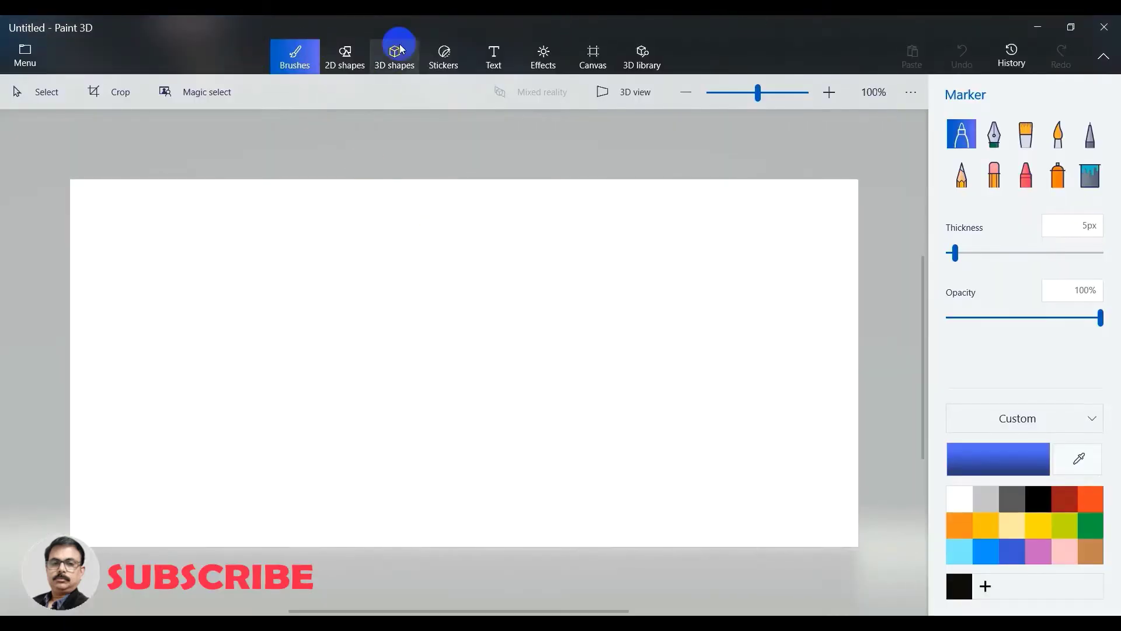
- Draw a blue Man 3D model on the left part of the canvas, nearly as tall as the canvas, and deselect it
click(391, 66)
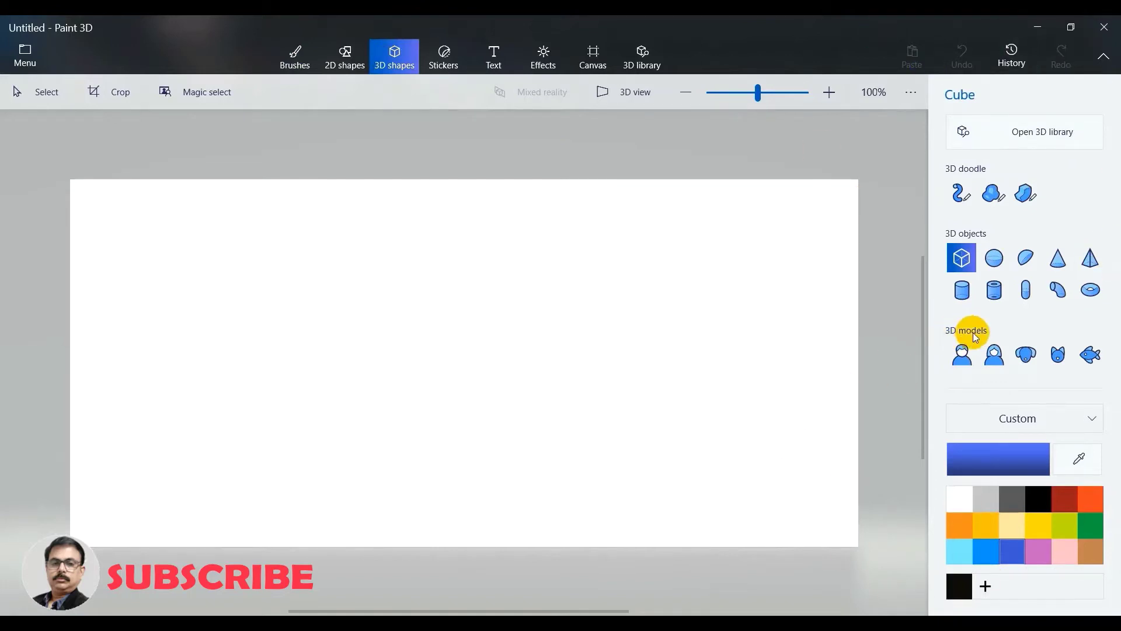
click(973, 366)
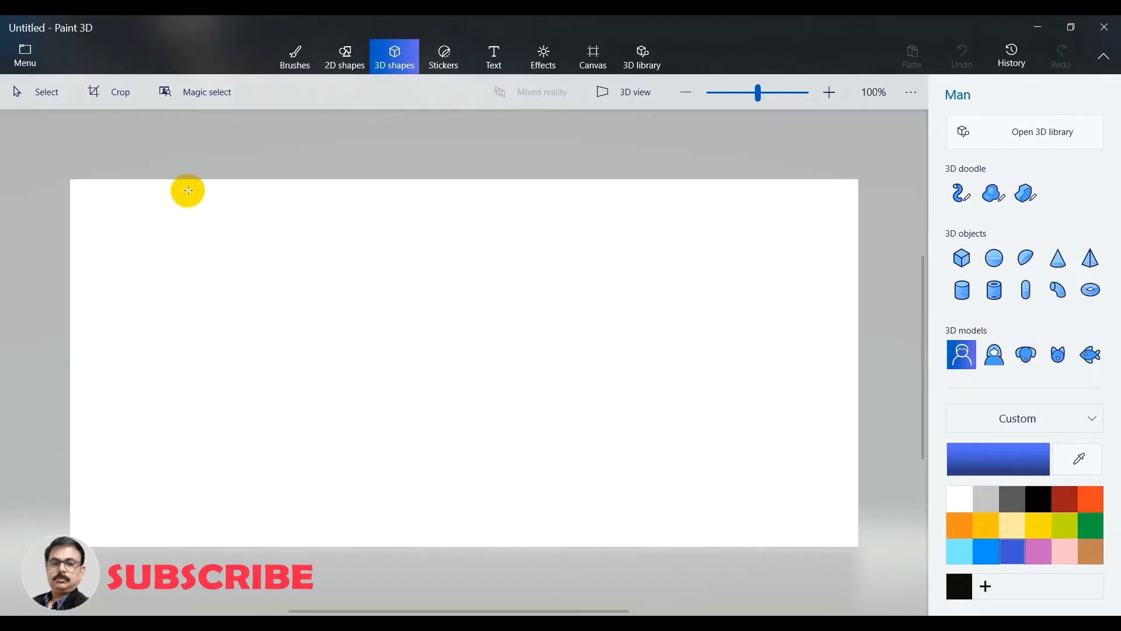
drag(188, 191, 456, 525)
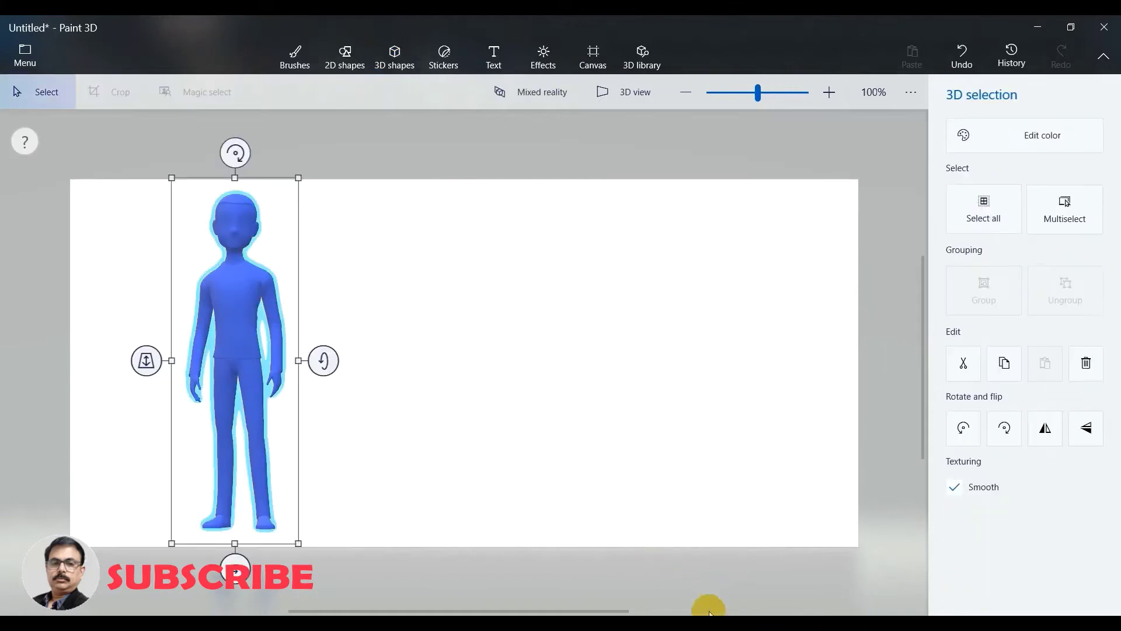
click(652, 307)
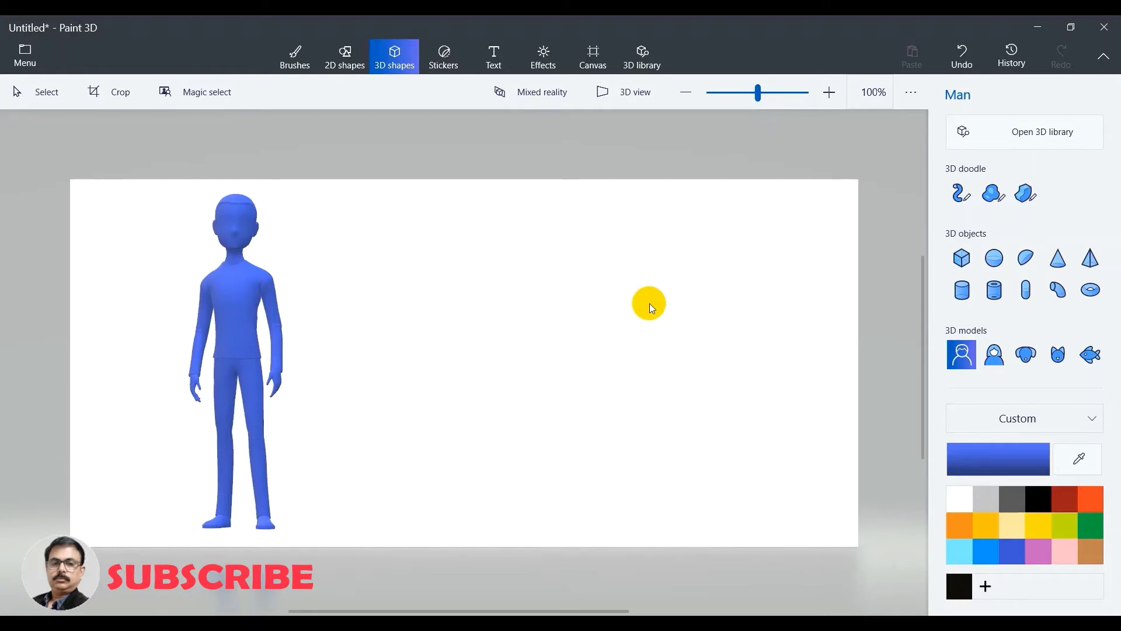
- Add face.png from the Desktop as a custom sticker on the canvas
click(439, 64)
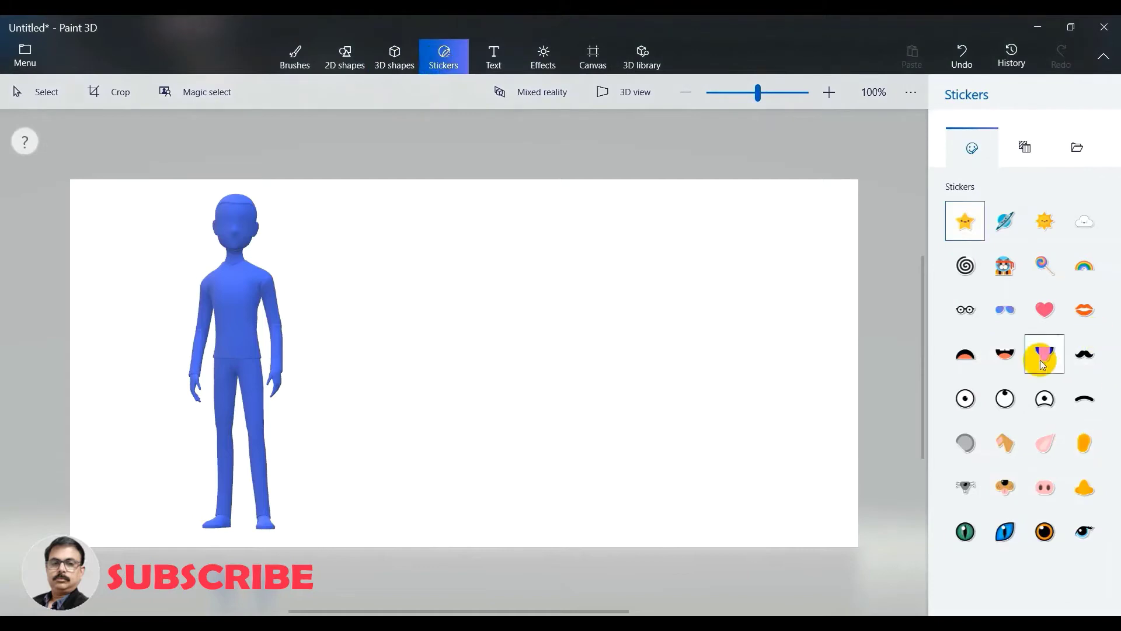
click(1079, 149)
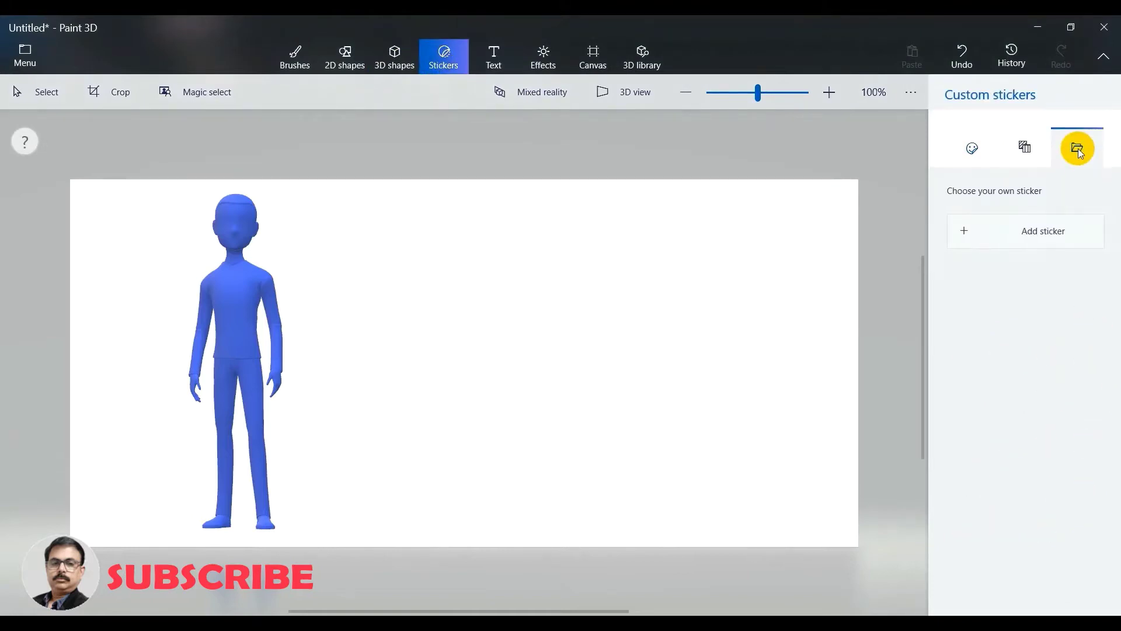
click(1035, 231)
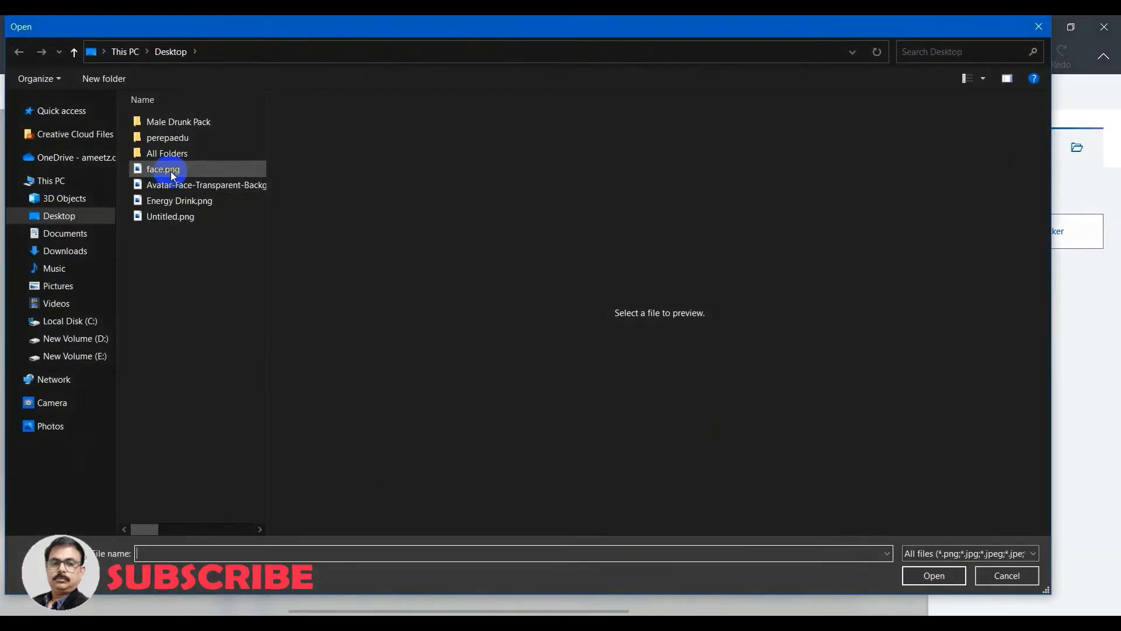
click(172, 170)
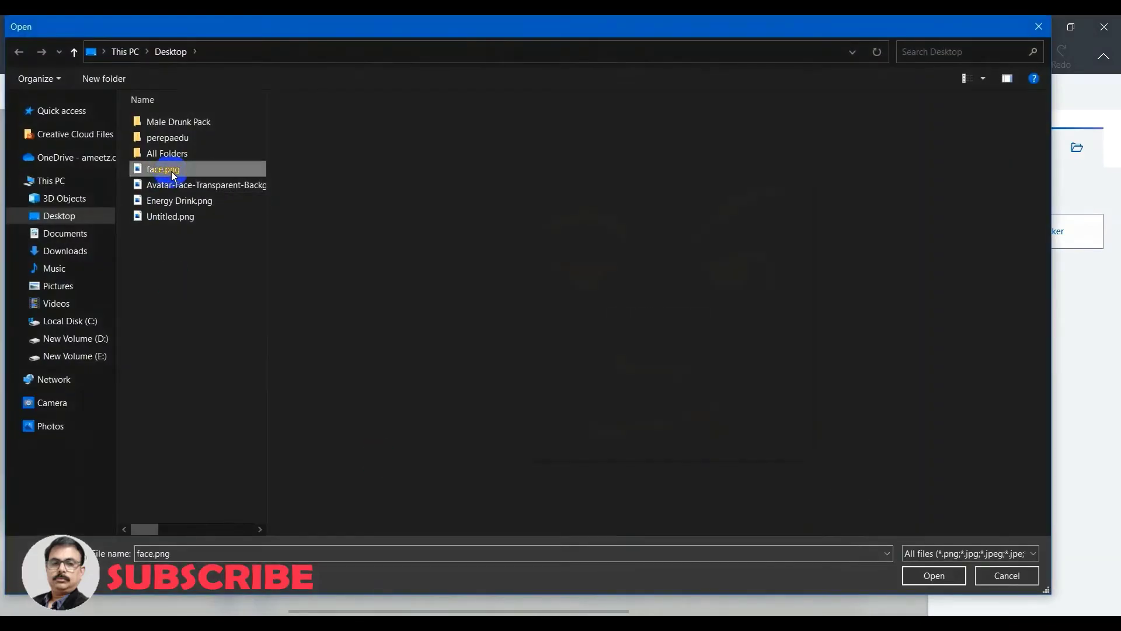
click(920, 575)
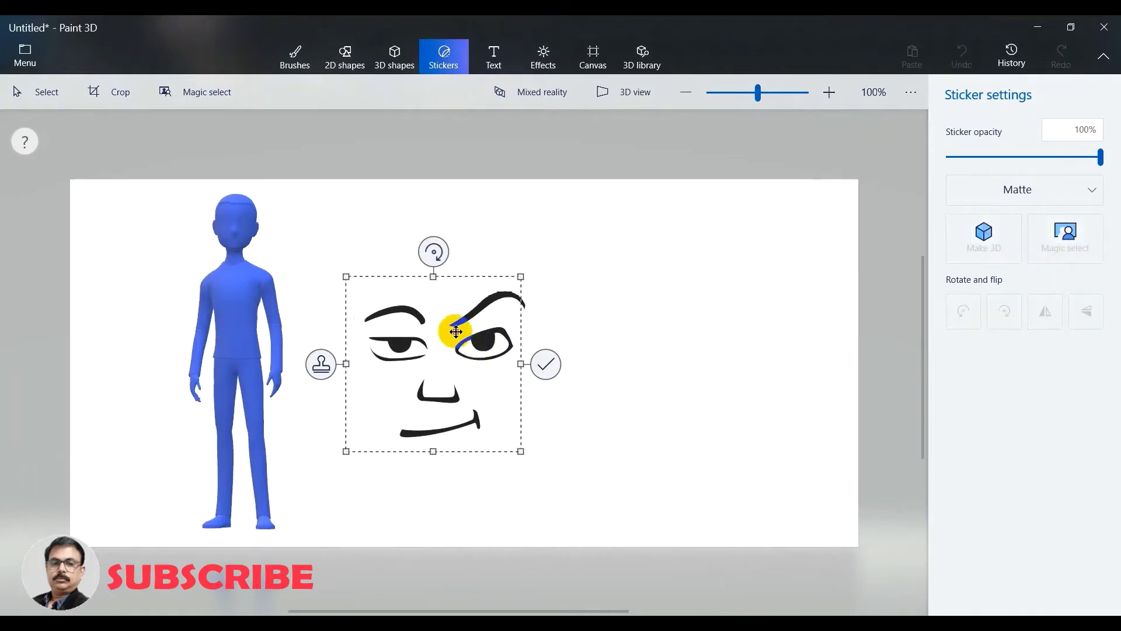
- Move the face sticker onto the man, shrink it to fit his head and apply it
drag(456, 331, 270, 218)
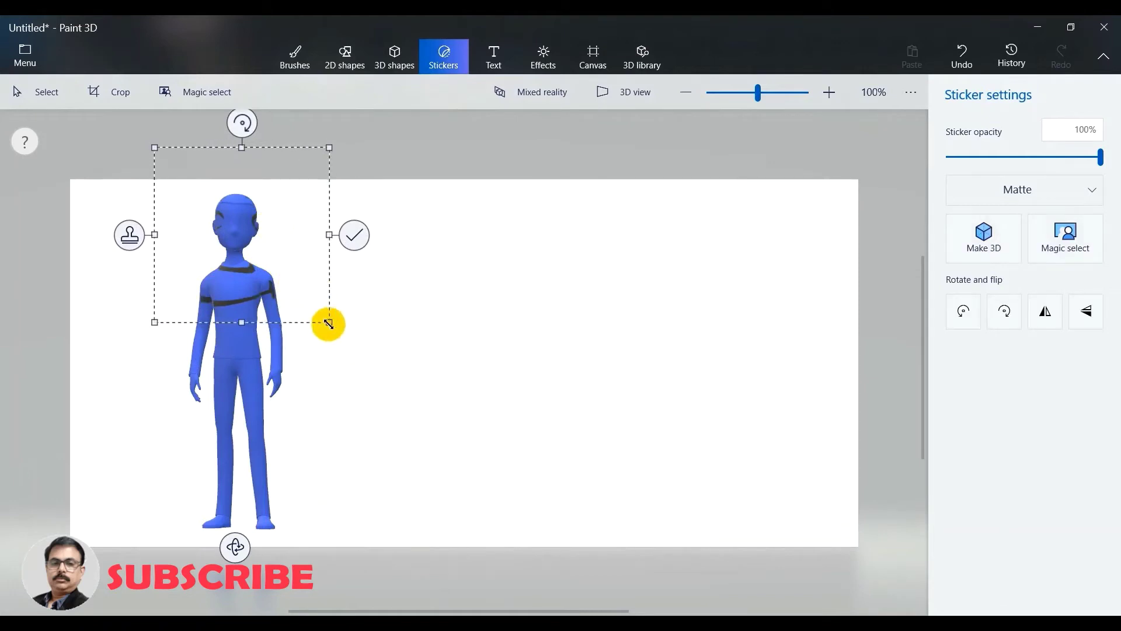
drag(327, 322, 240, 217)
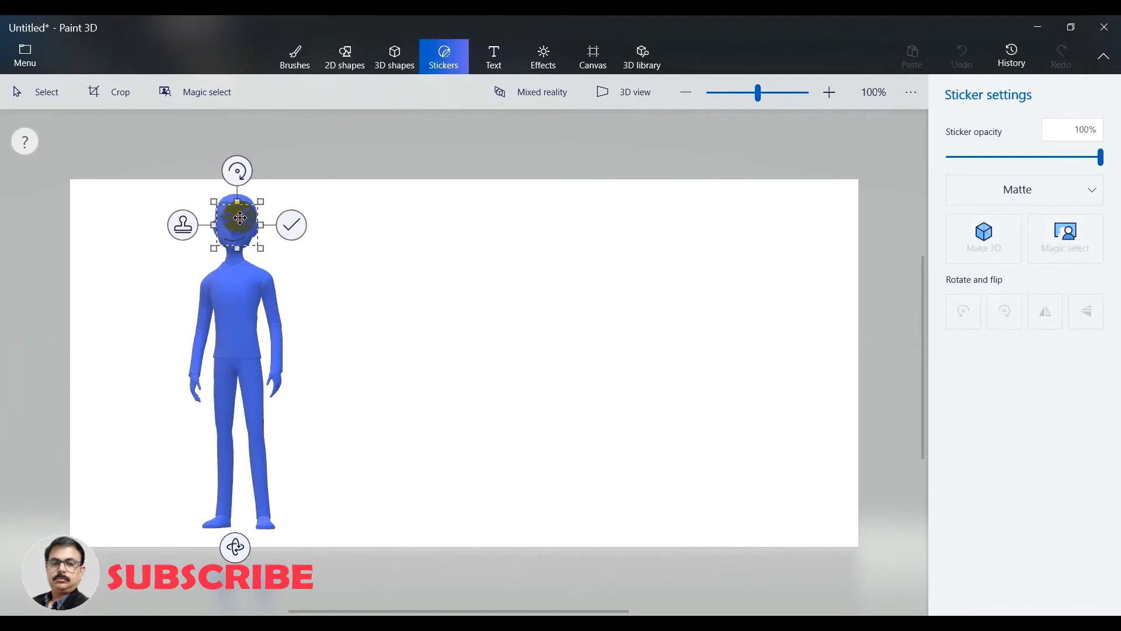
click(370, 254)
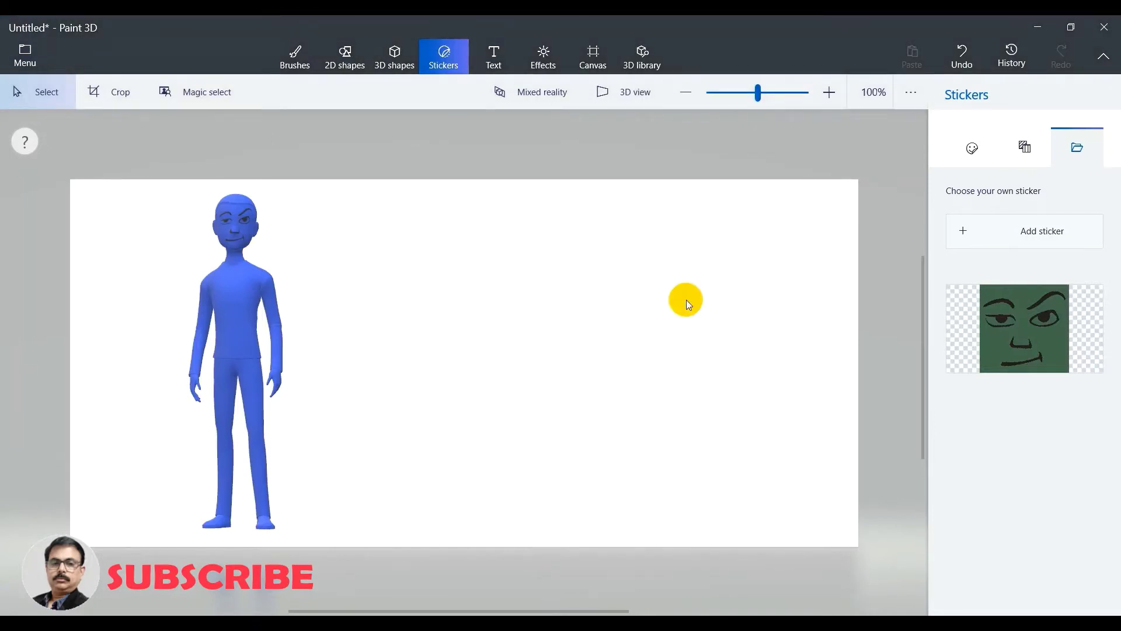
- Save a copy of the character as a 3D model in FBX format on the Desktop, named new Character
click(21, 63)
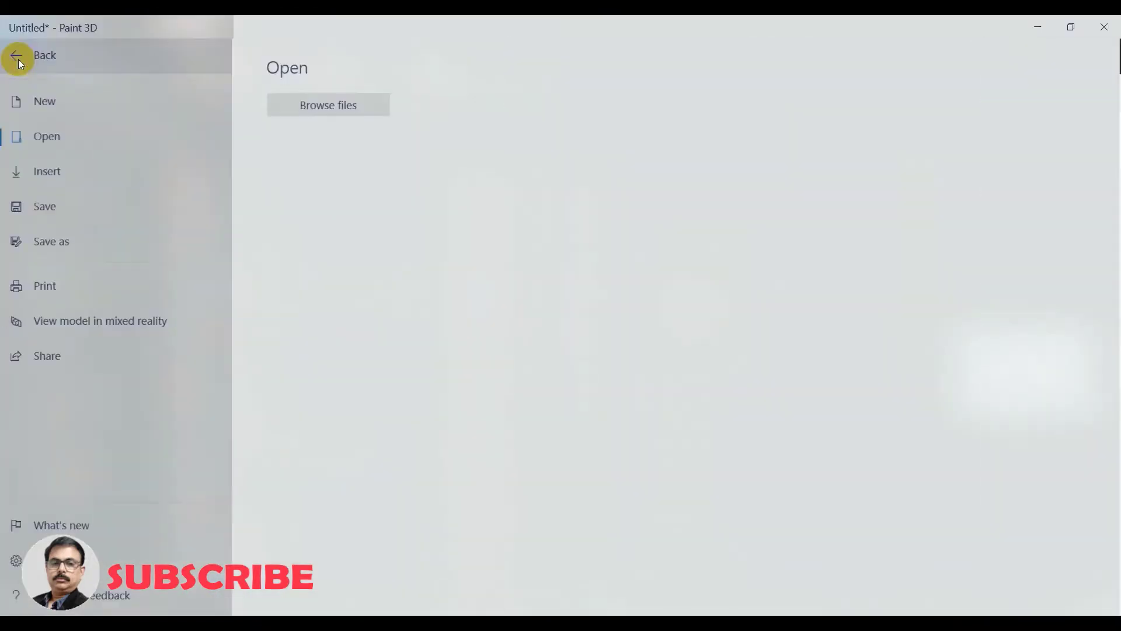
click(62, 241)
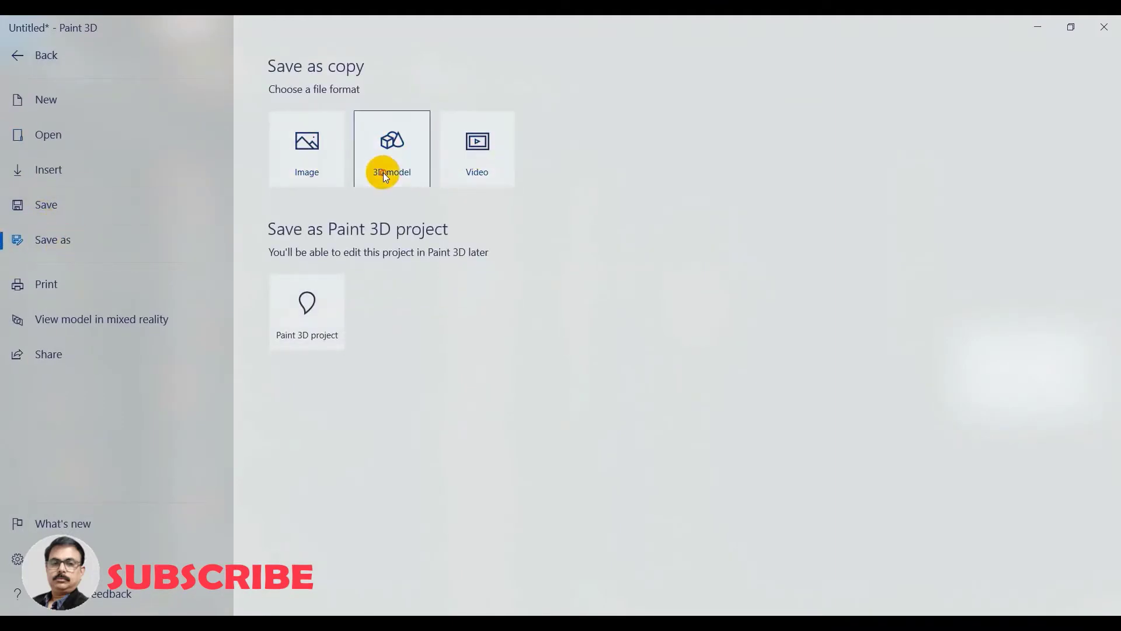
key(Escape)
click(242, 538)
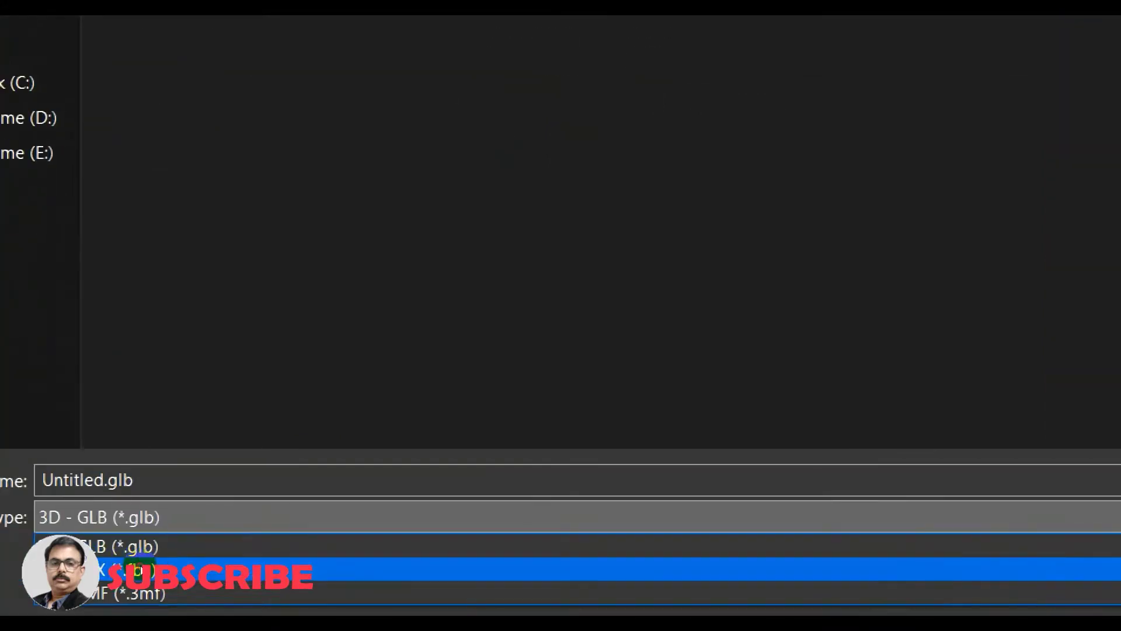
click(138, 569)
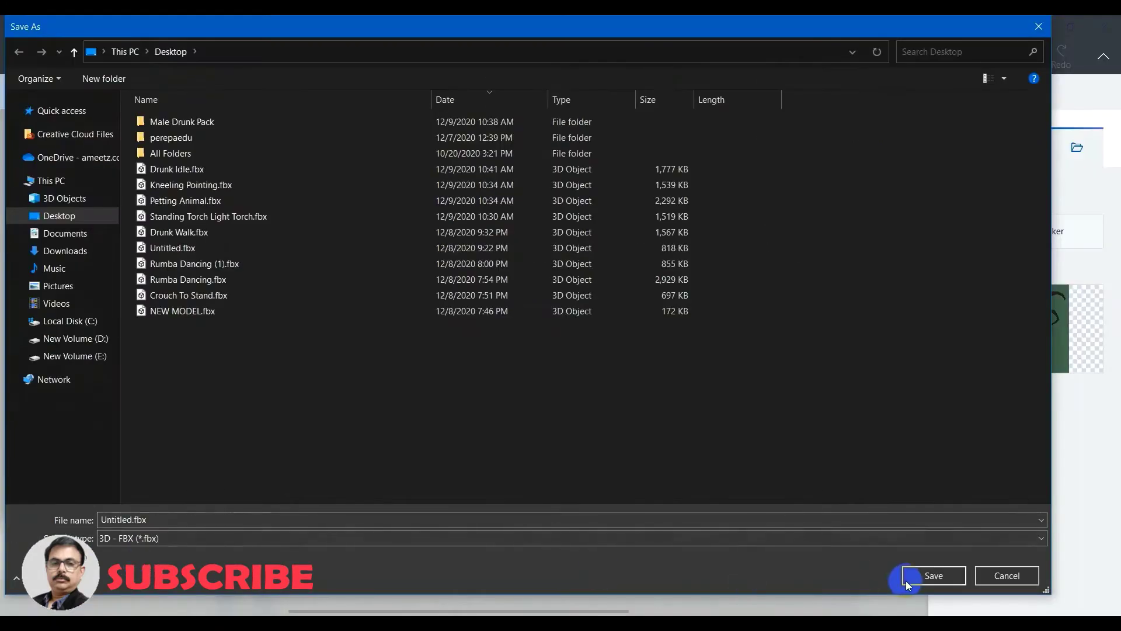
click(170, 524)
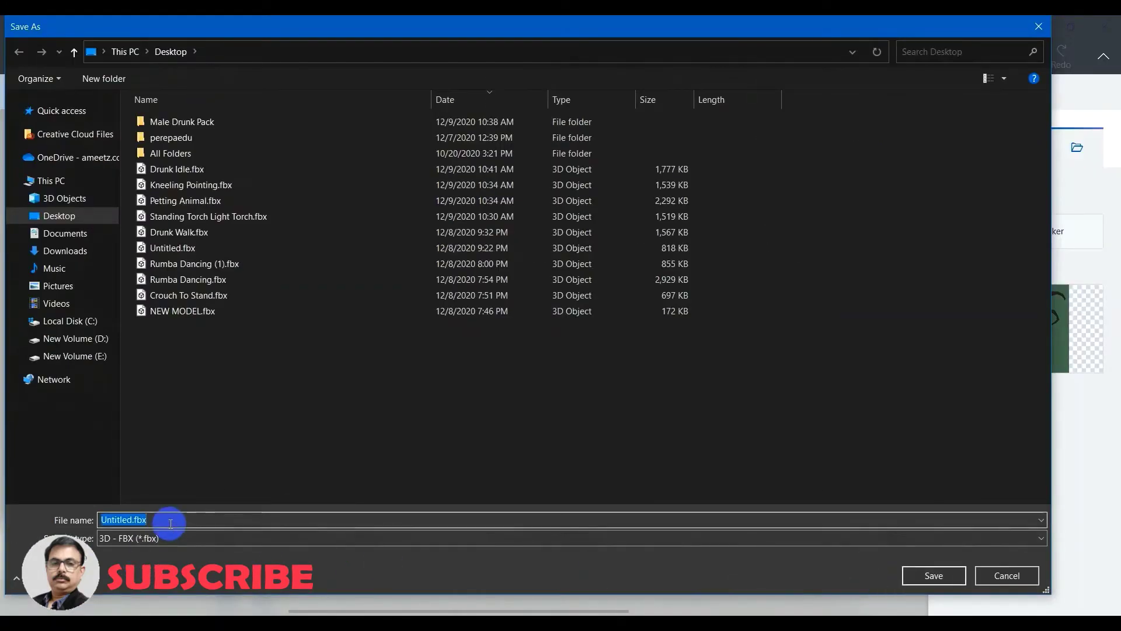
text(new Character)
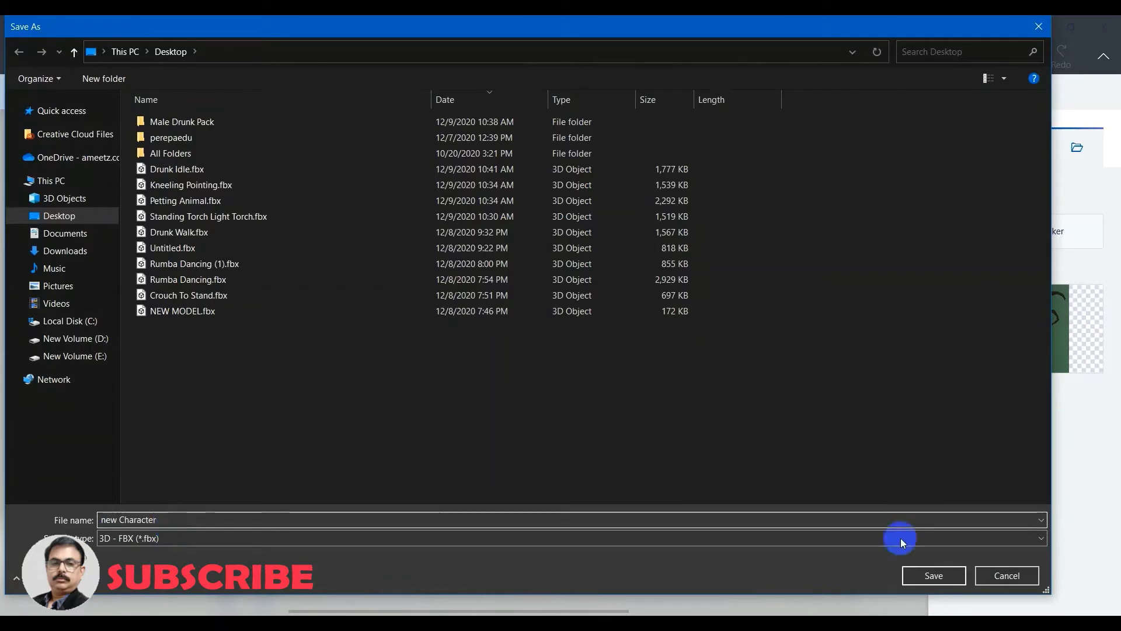
click(913, 577)
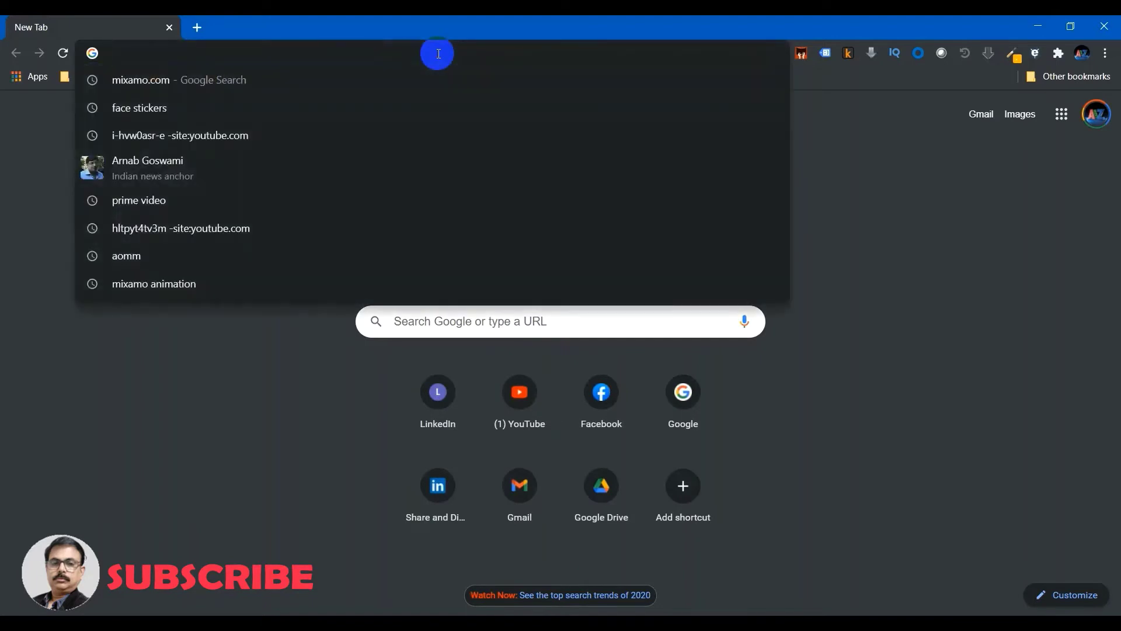
- Switch to Chrome, open mixamo.com and upload new Character.fbx from the Desktop as the character
text(mix)
key(Return)
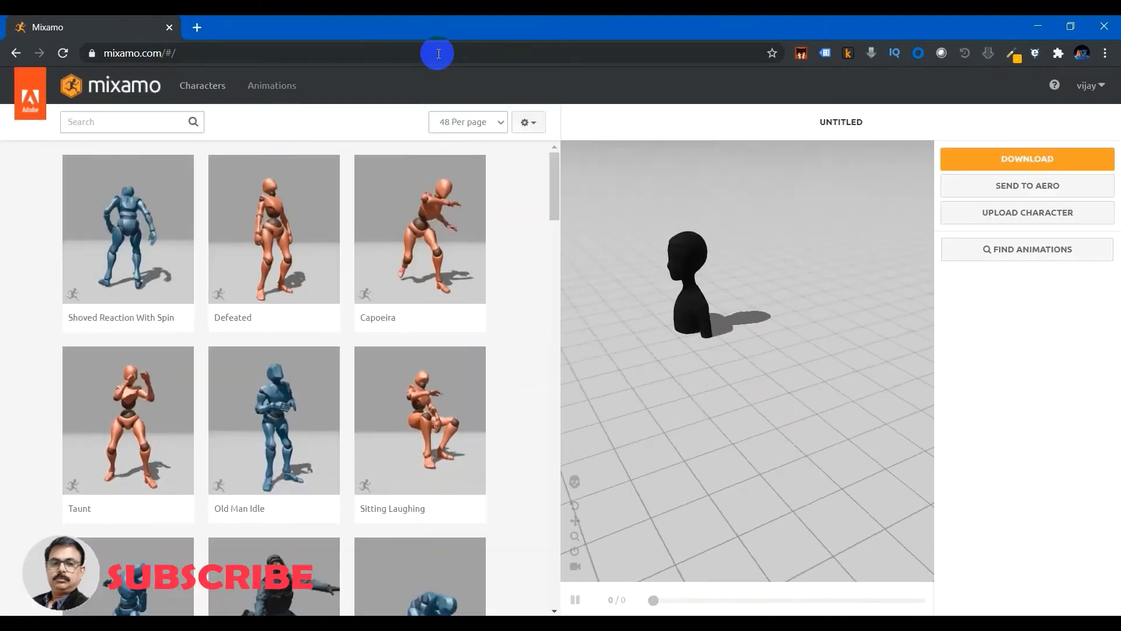
click(1055, 225)
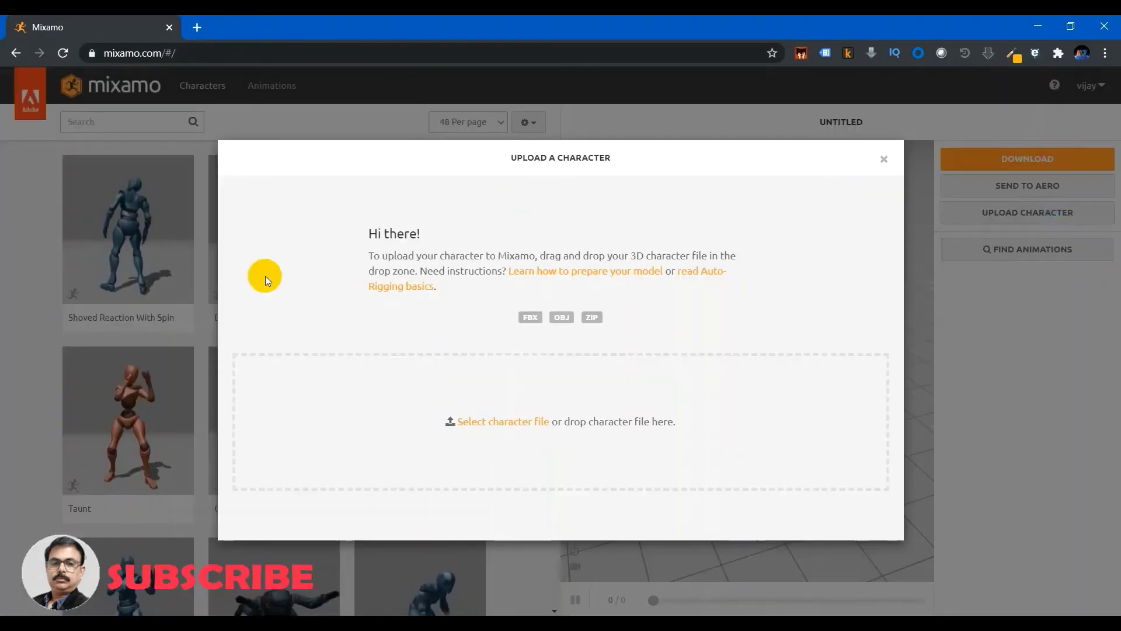
click(494, 420)
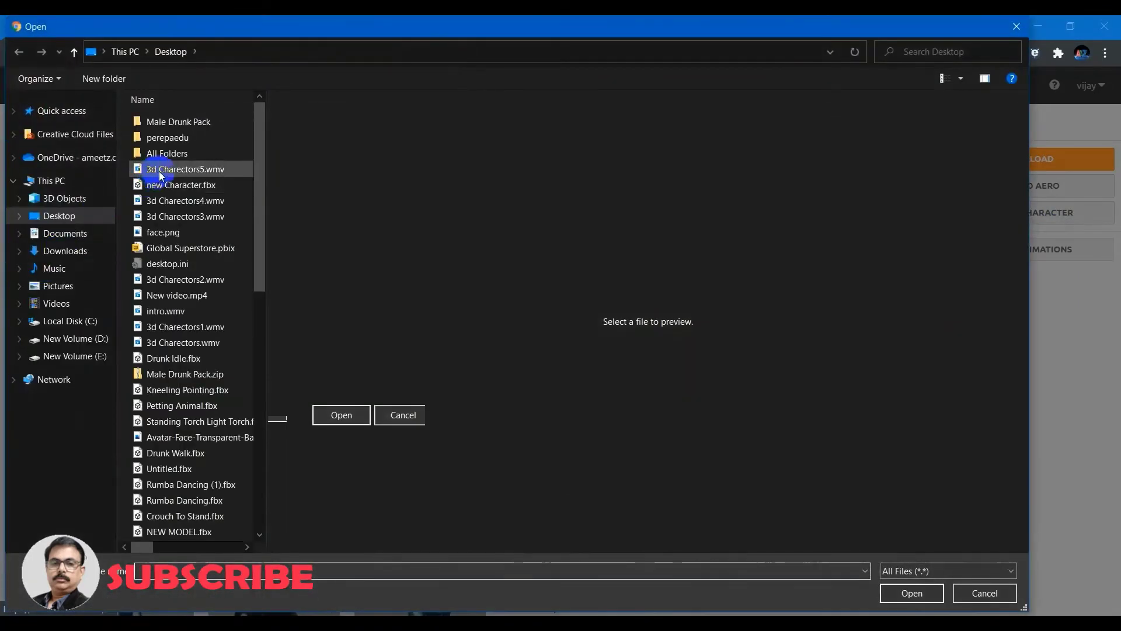
click(163, 185)
click(913, 593)
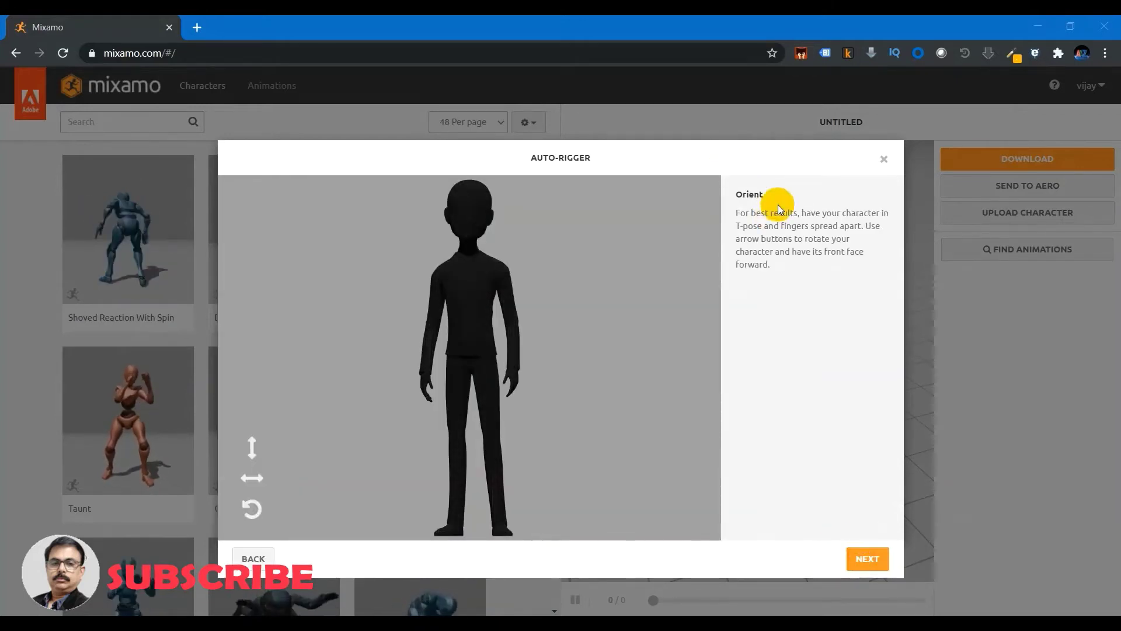
- Accept the character's orientation, place the chin, wrist, elbow, knee and groin markers on its body, and start the auto-rigging
click(863, 560)
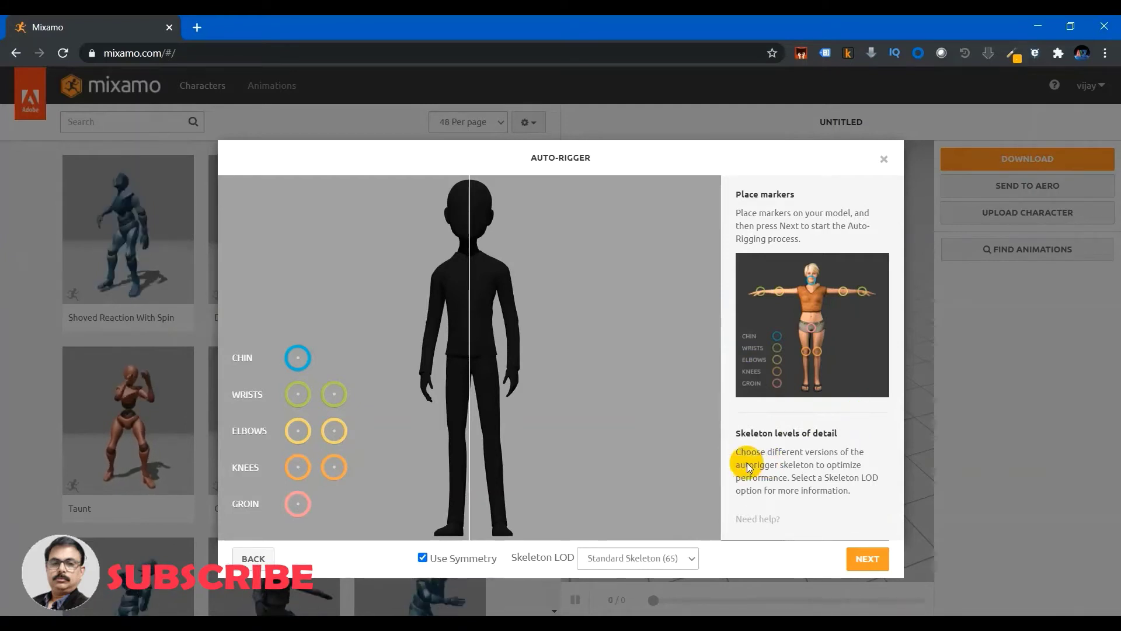
drag(303, 357, 321, 356)
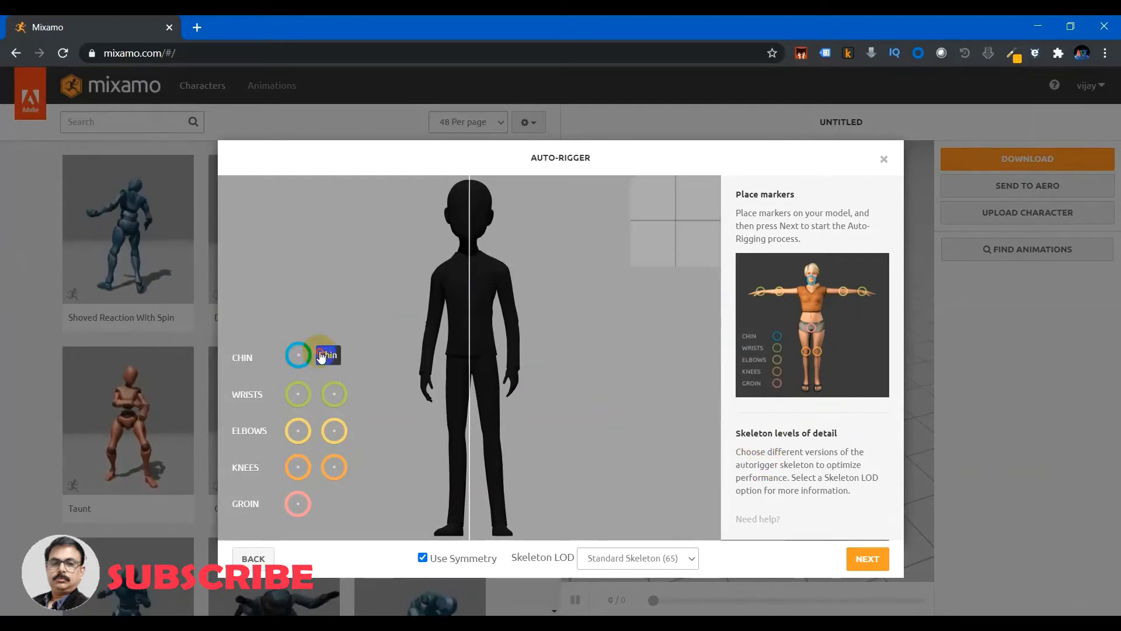
mouse_move(413, 302)
mouse_down()
mouse_move(465, 228)
mouse_move(472, 243)
mouse_up()
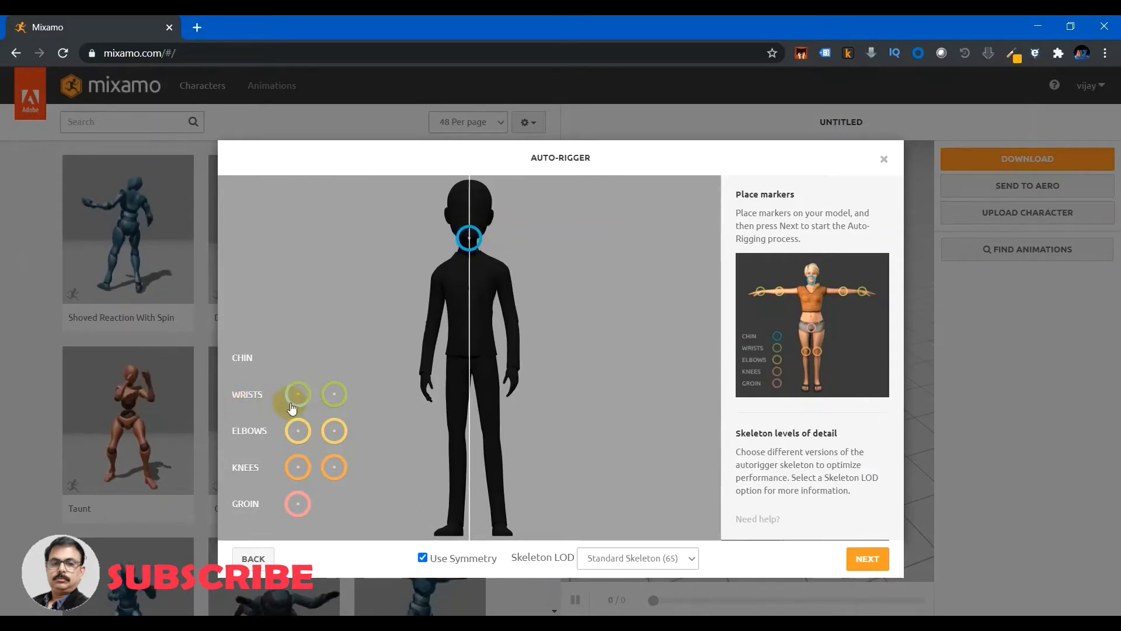
mouse_move(297, 399)
mouse_down()
mouse_move(375, 399)
mouse_move(424, 378)
mouse_up()
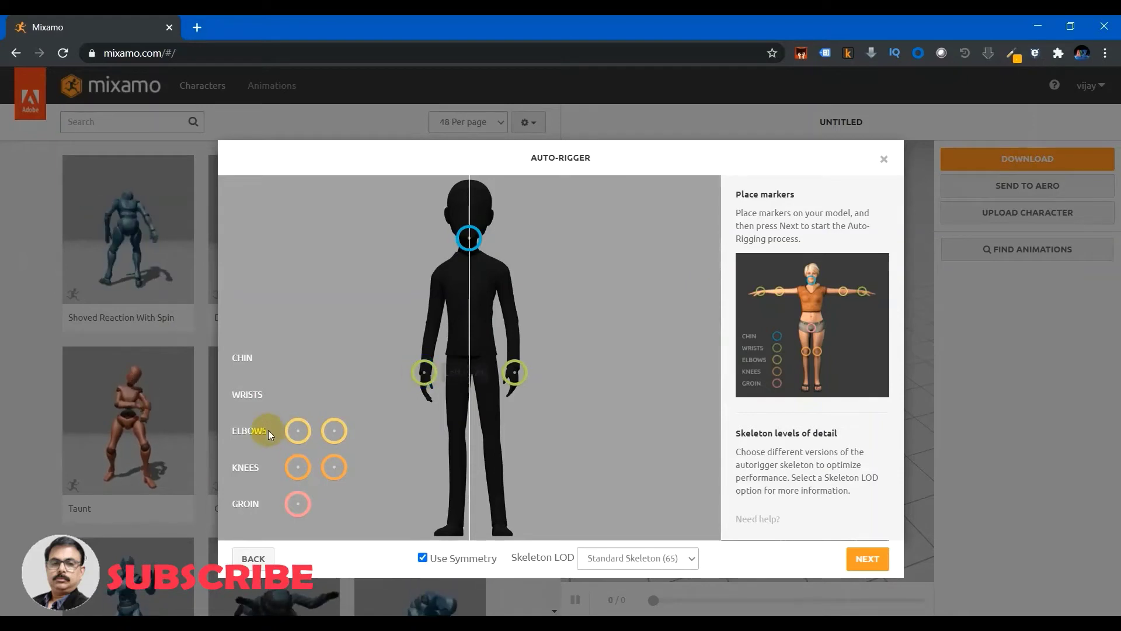
mouse_move(302, 446)
mouse_down()
mouse_move(381, 402)
mouse_move(410, 335)
mouse_move(431, 327)
mouse_up()
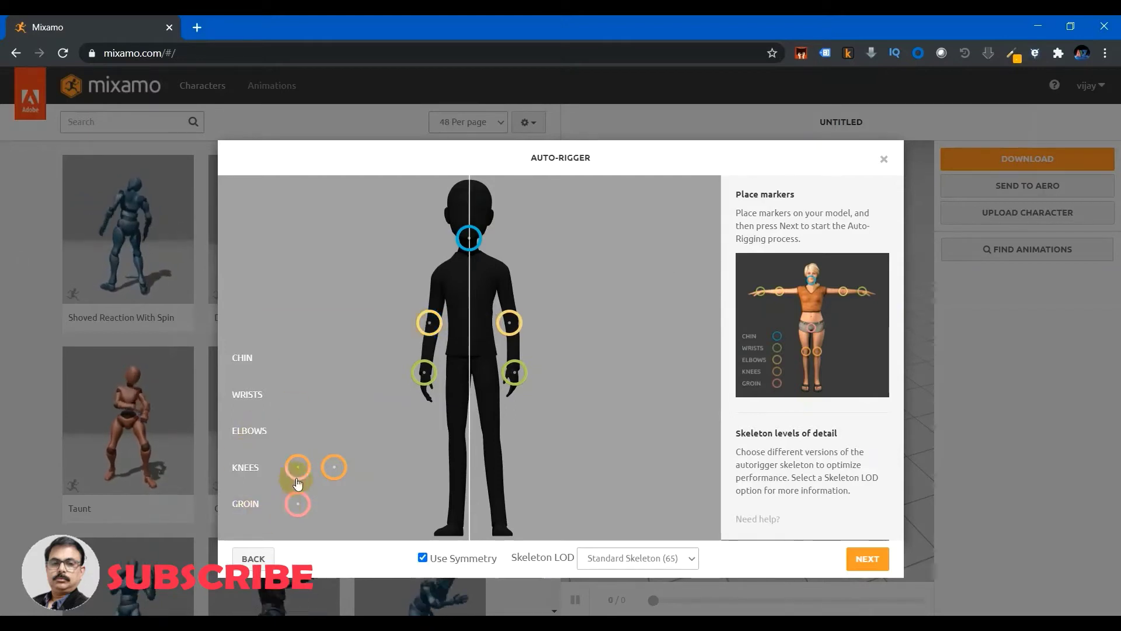
mouse_move(296, 479)
mouse_down()
mouse_move(307, 464)
mouse_move(451, 445)
mouse_up()
mouse_move(295, 509)
mouse_down()
mouse_move(456, 353)
mouse_move(472, 358)
mouse_up()
click(867, 560)
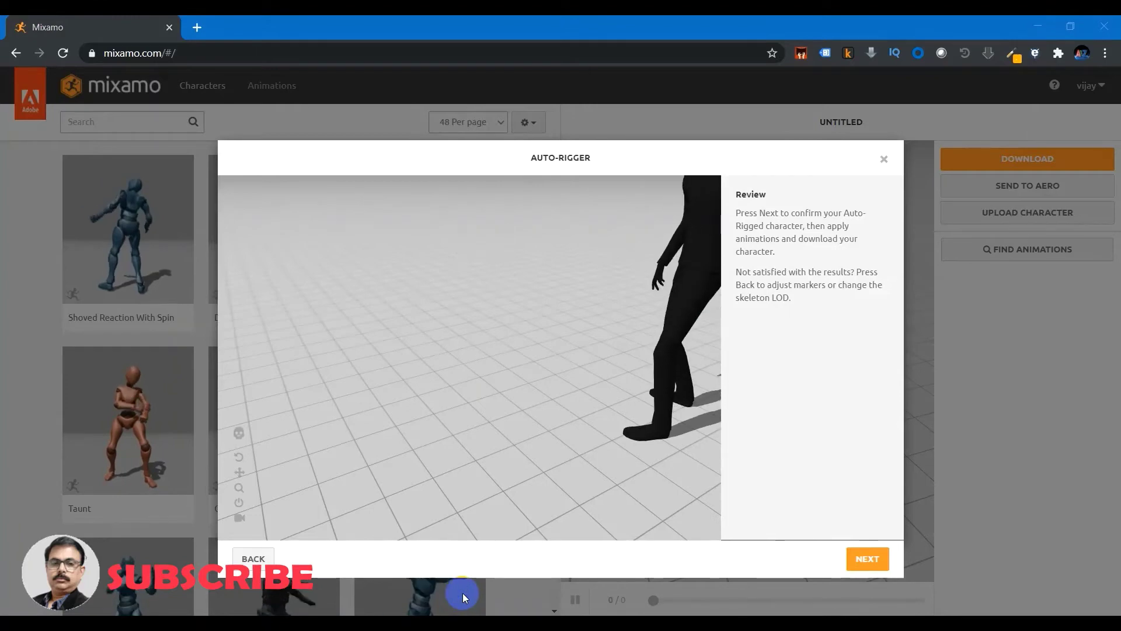
- Review the auto-rigged character from another angle, accept the rig and proceed with it as the new character
drag(551, 362, 468, 250)
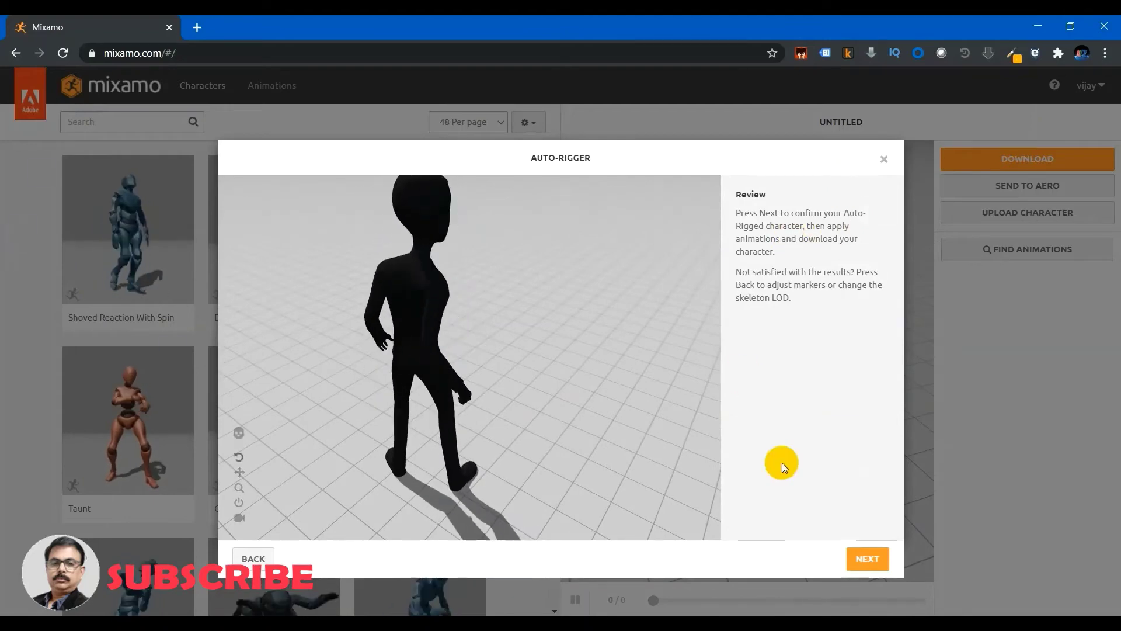
click(868, 562)
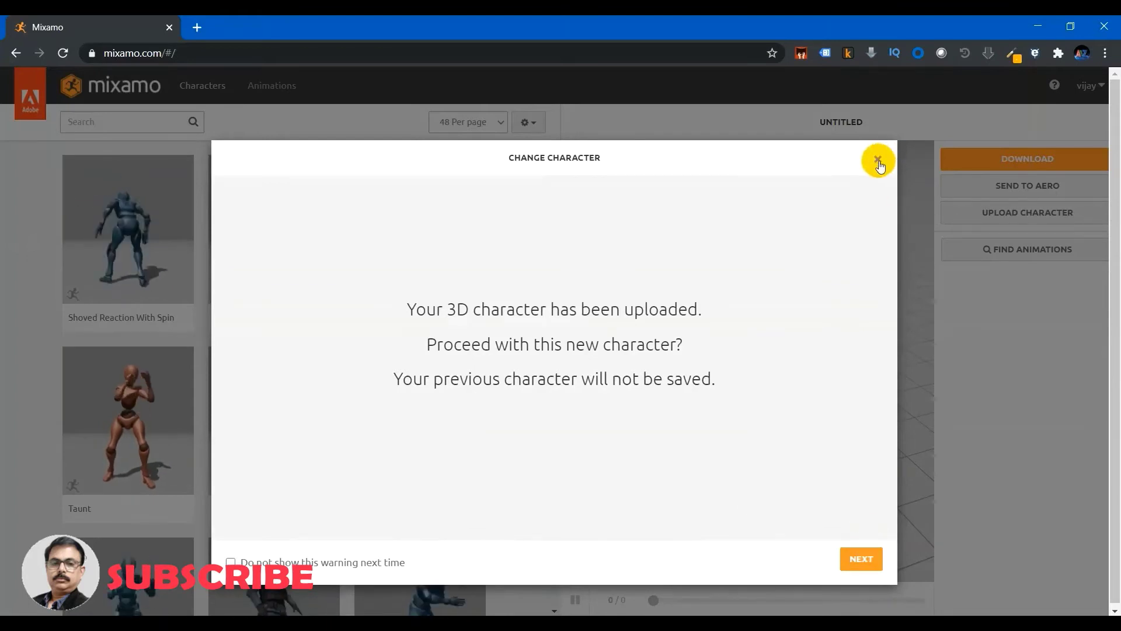
click(857, 561)
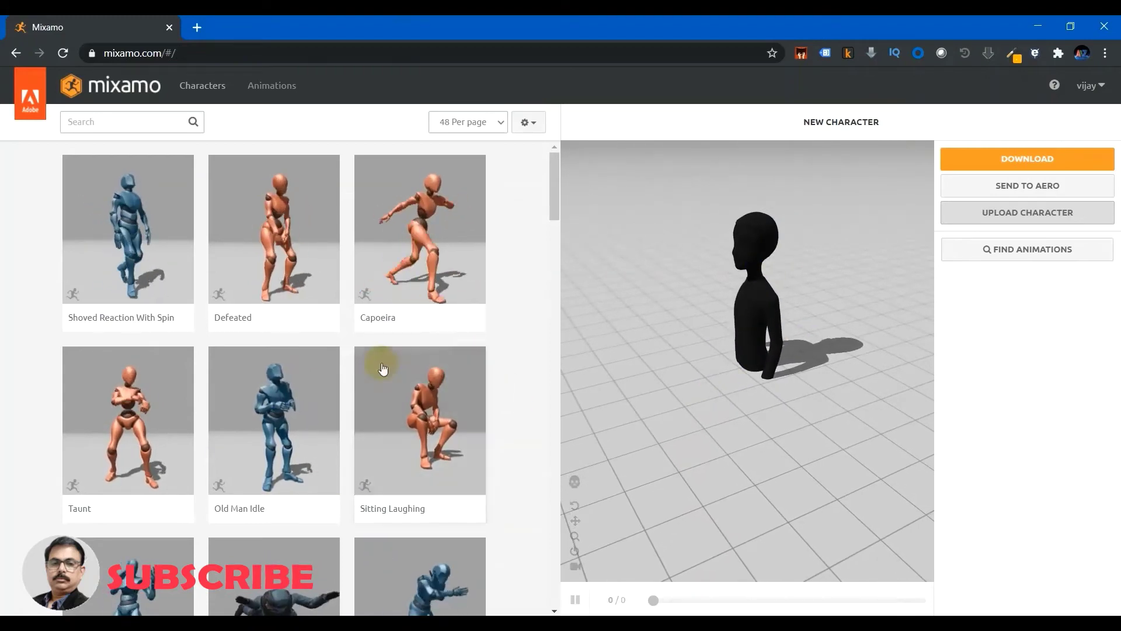
- Find the Twist Dance animation in the library, apply it to the new character and inspect the result in the preview
scroll(353, 420, down, 5)
scroll(352, 419, down, 15)
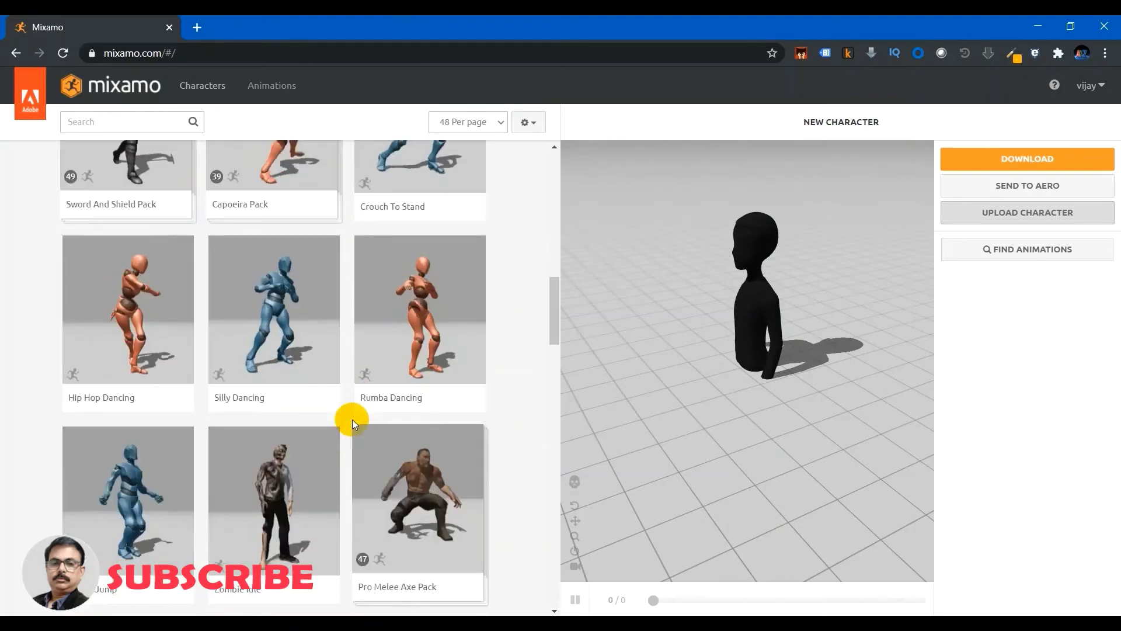
scroll(352, 419, down, 5)
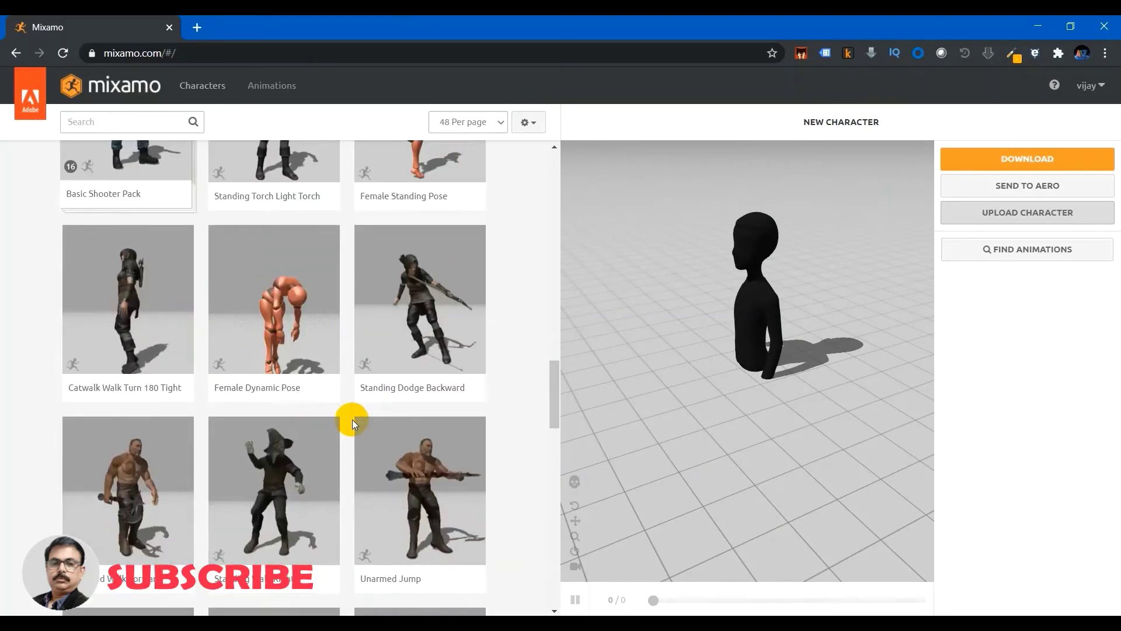
scroll(352, 419, down, 3)
scroll(352, 420, down, 3)
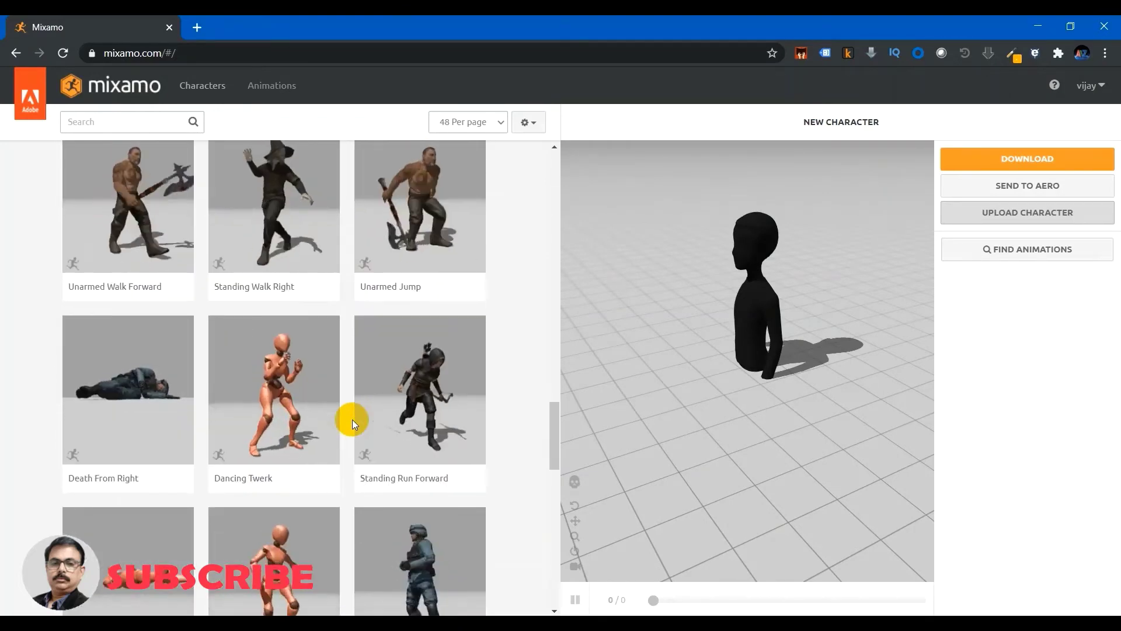
scroll(352, 419, down, 3)
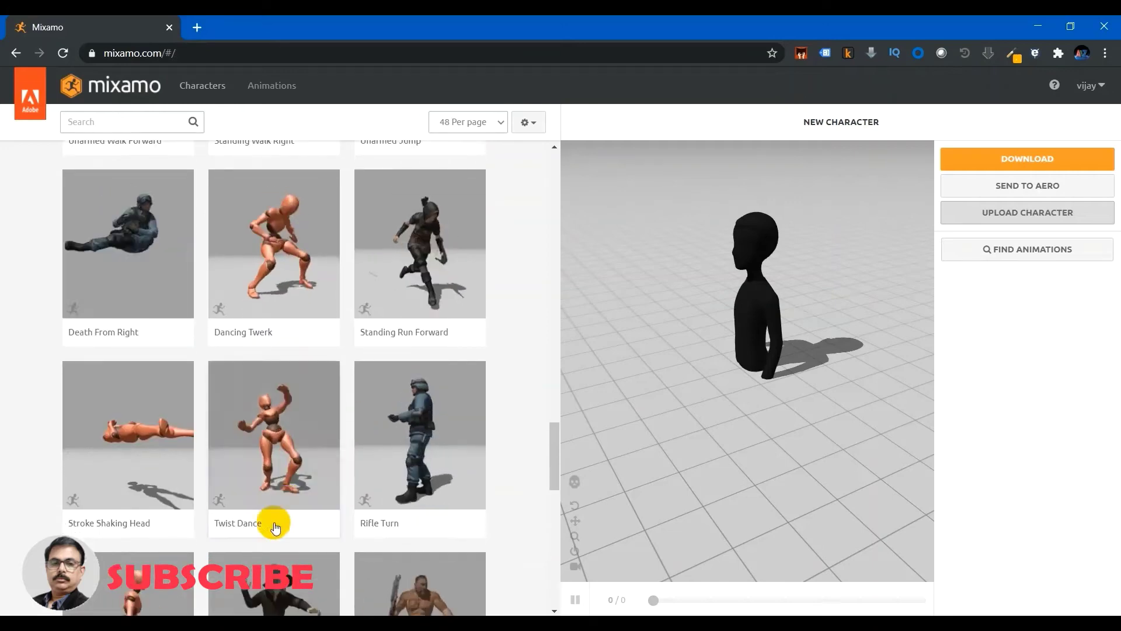
click(281, 454)
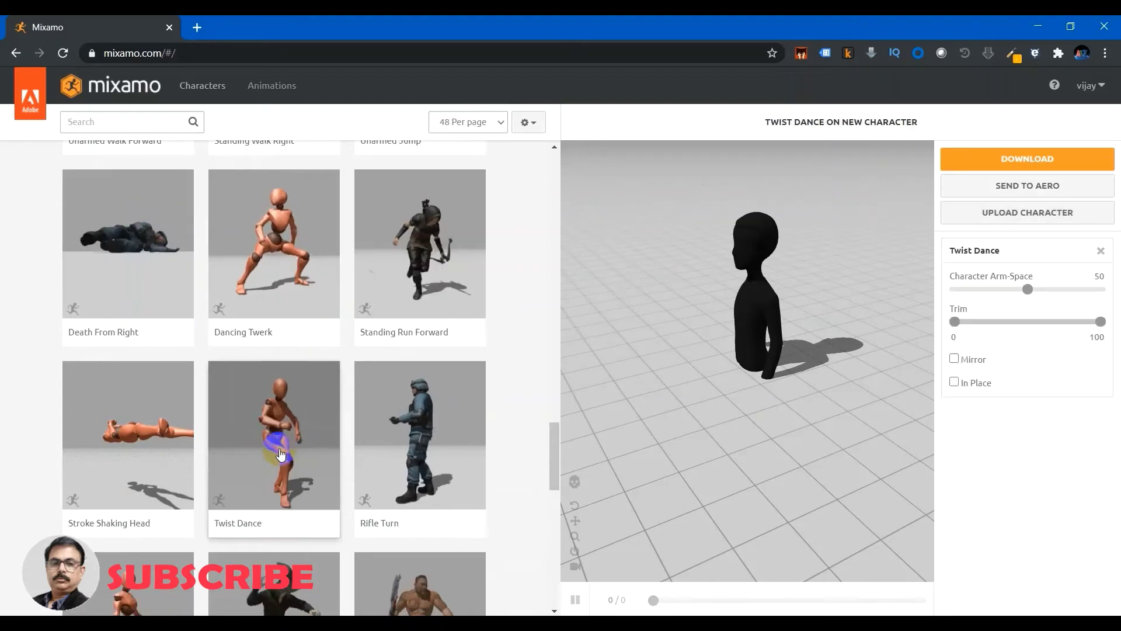
mouse_move(865, 464)
mouse_down()
mouse_move(634, 471)
mouse_move(730, 313)
mouse_move(811, 332)
mouse_move(836, 310)
mouse_move(689, 325)
mouse_move(776, 333)
mouse_move(724, 343)
mouse_up()
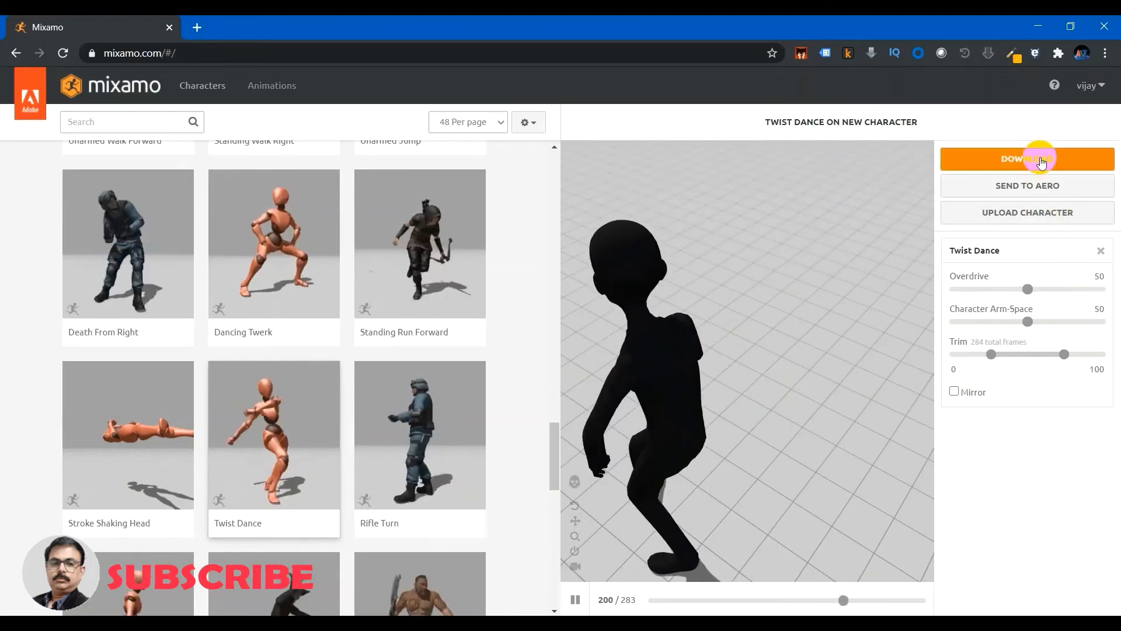
- Download the animated character as FBX with skin at 30 frames per second, saving it as Twist Dance.fbx on the Desktop
click(1041, 160)
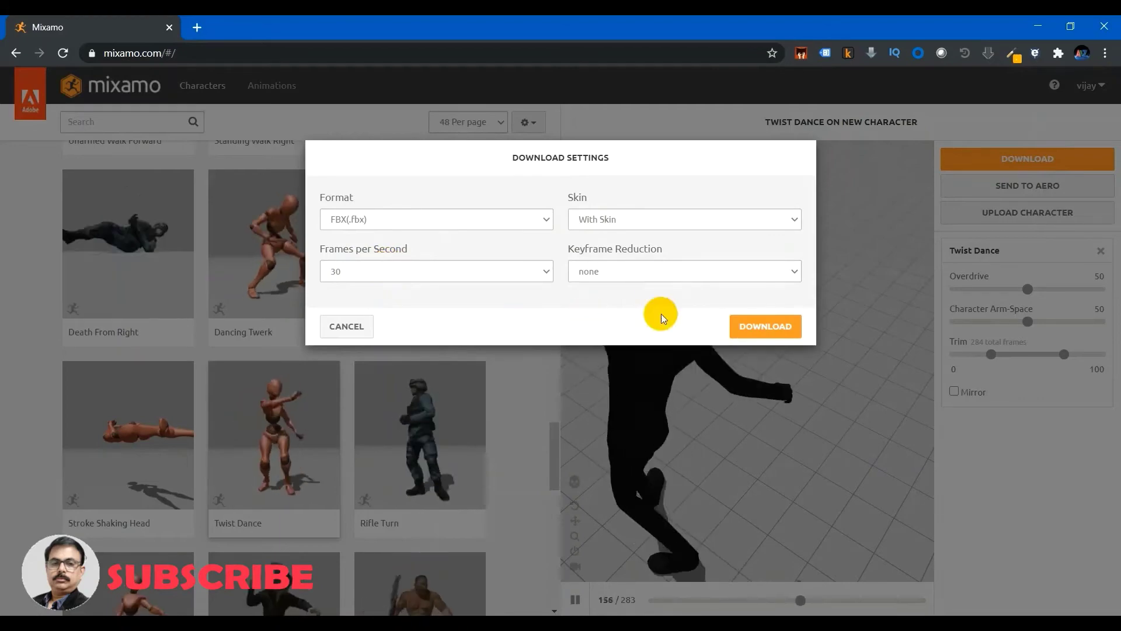
click(760, 338)
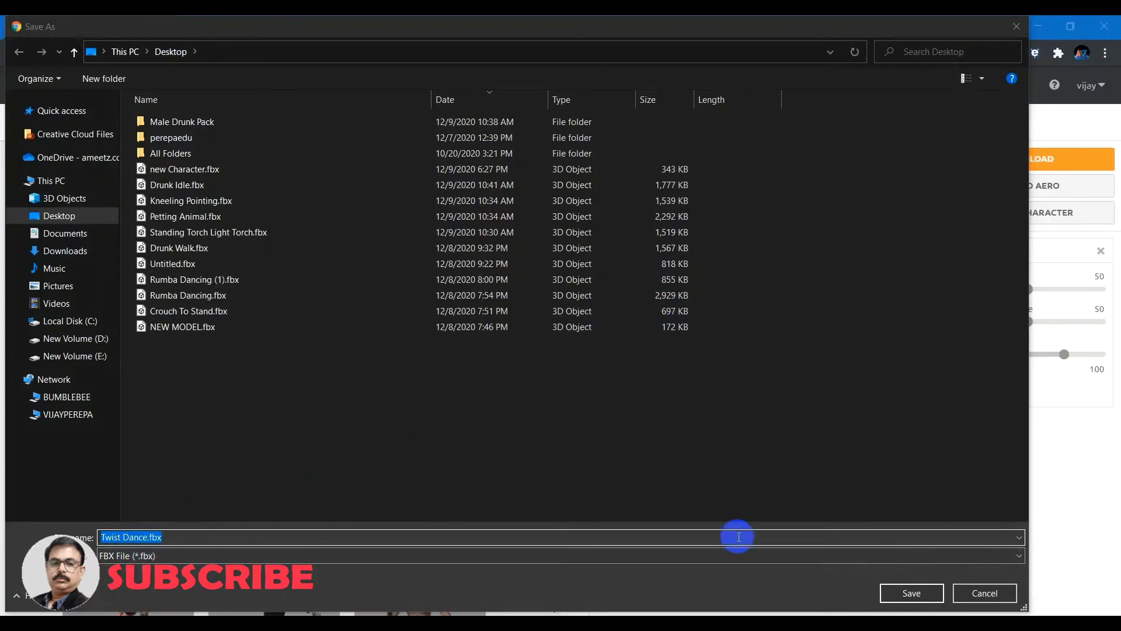
click(911, 593)
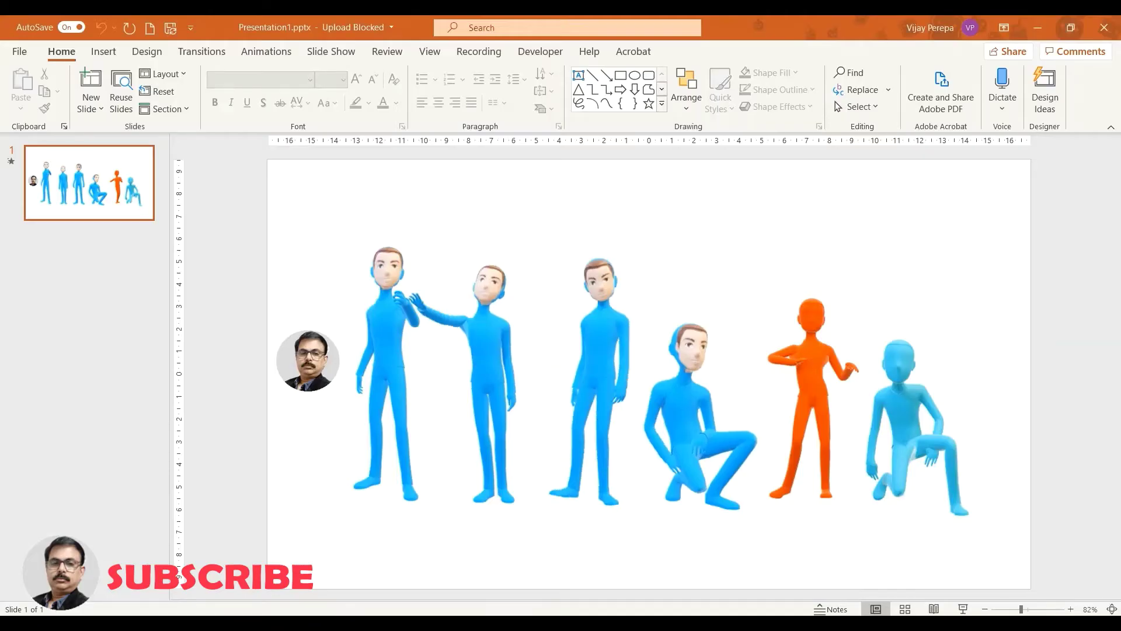
- In PowerPoint, add a blank slide after slide 1 and insert the 3D model Twist Dance.fbx from the Desktop
right_click(71, 333)
click(93, 368)
click(110, 55)
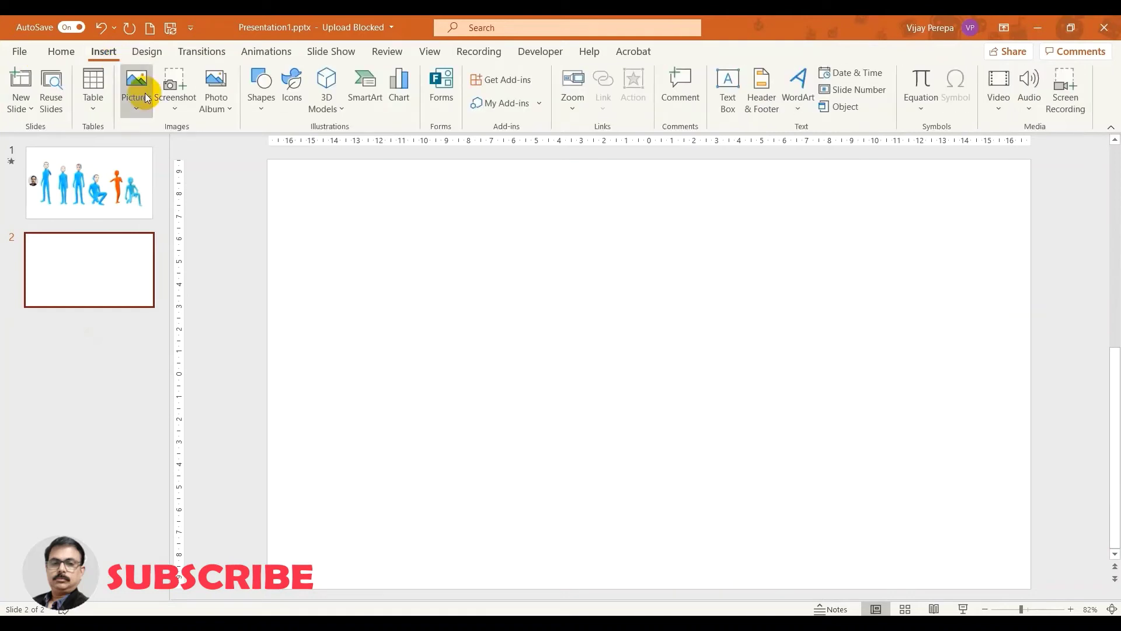
click(327, 110)
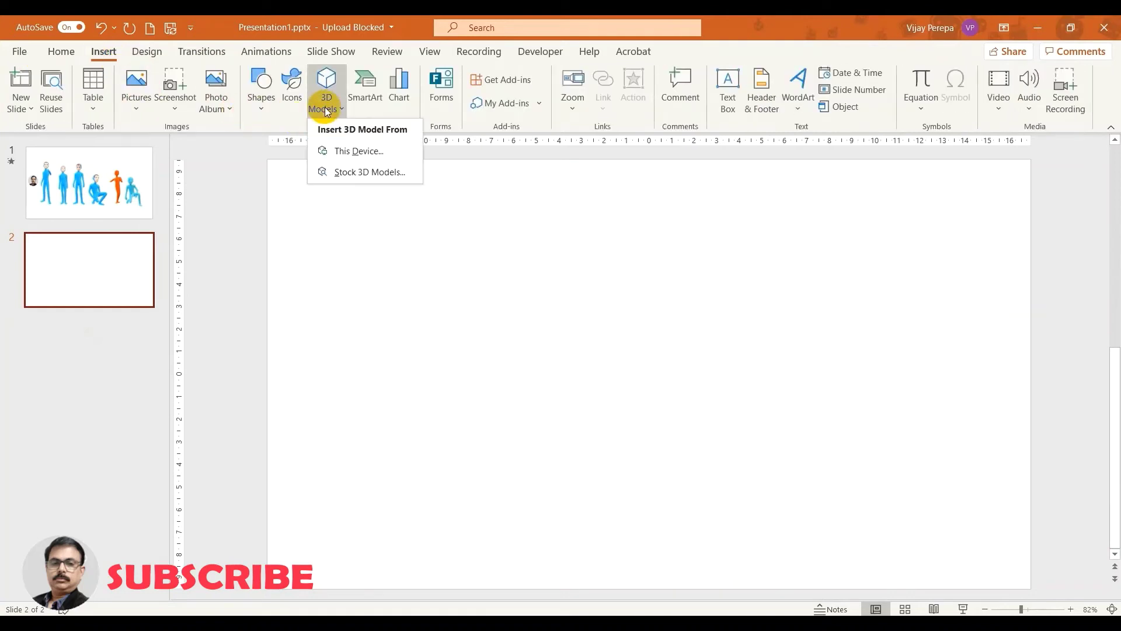
click(374, 156)
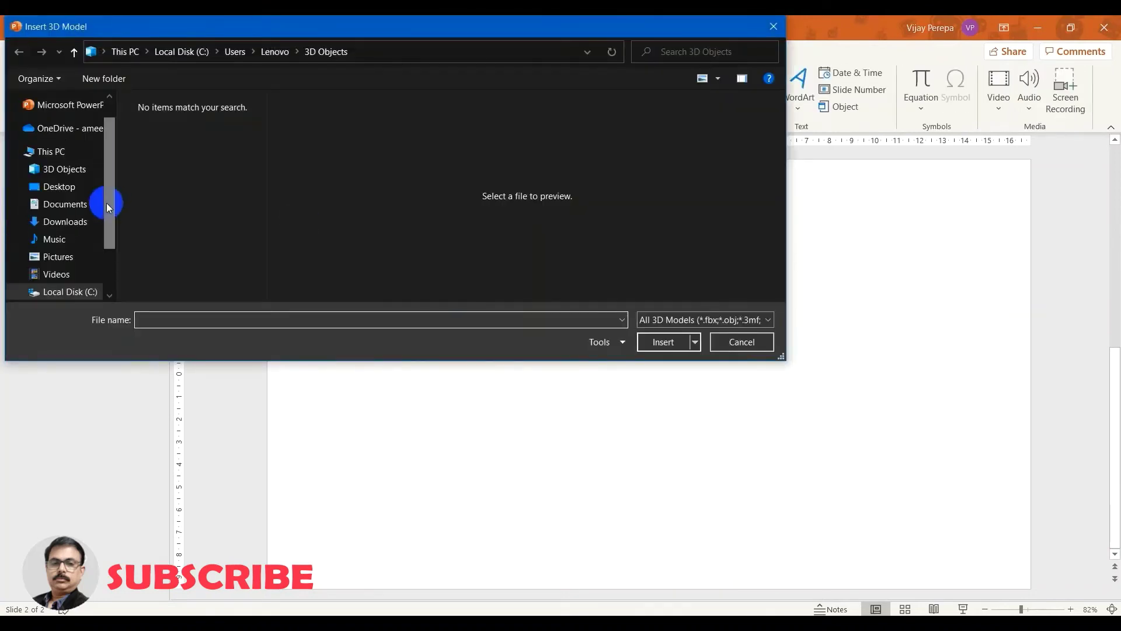
click(76, 186)
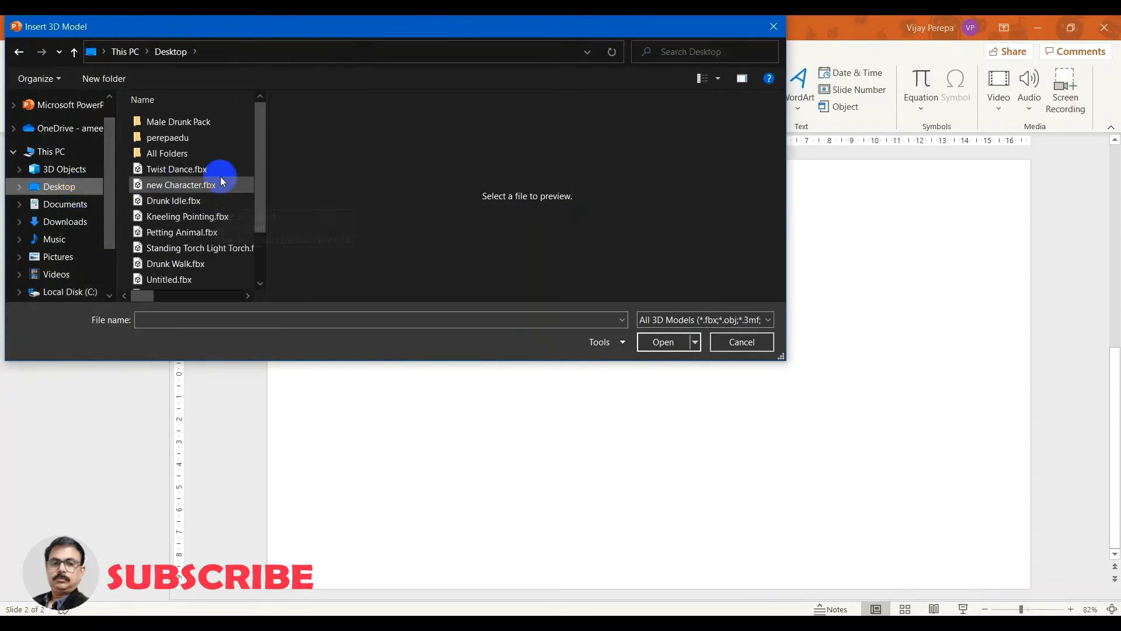
click(206, 173)
click(647, 340)
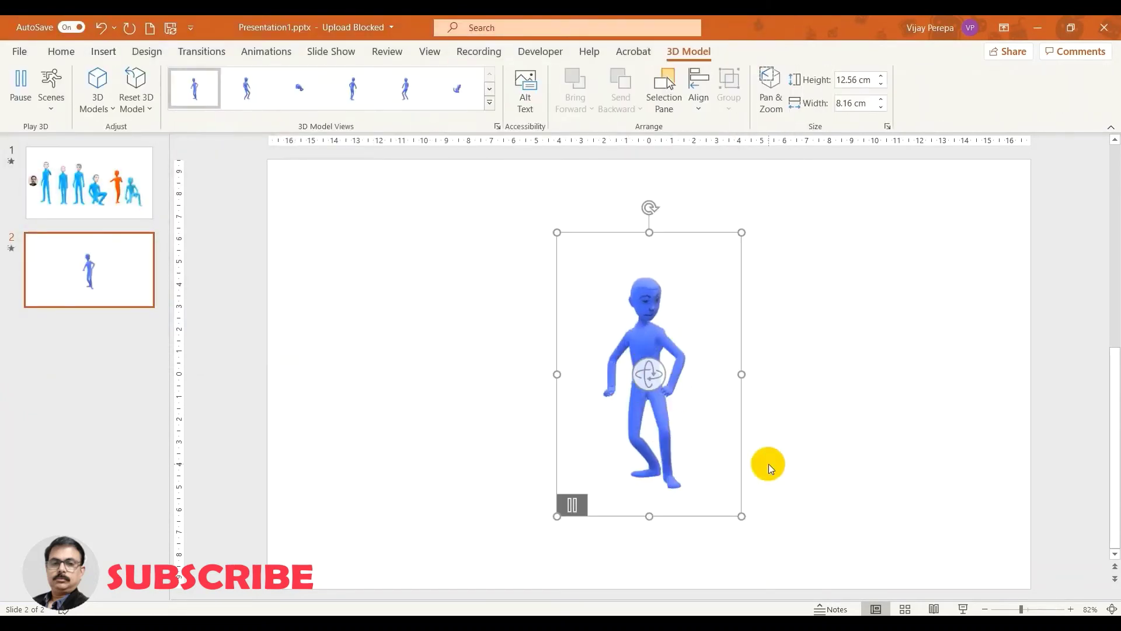
- Move the dancing model to the left part of the slide and enlarge it to about 15.7 cm high and 10.2 cm wide
click(781, 400)
click(659, 339)
drag(658, 338, 451, 268)
drag(532, 445, 579, 515)
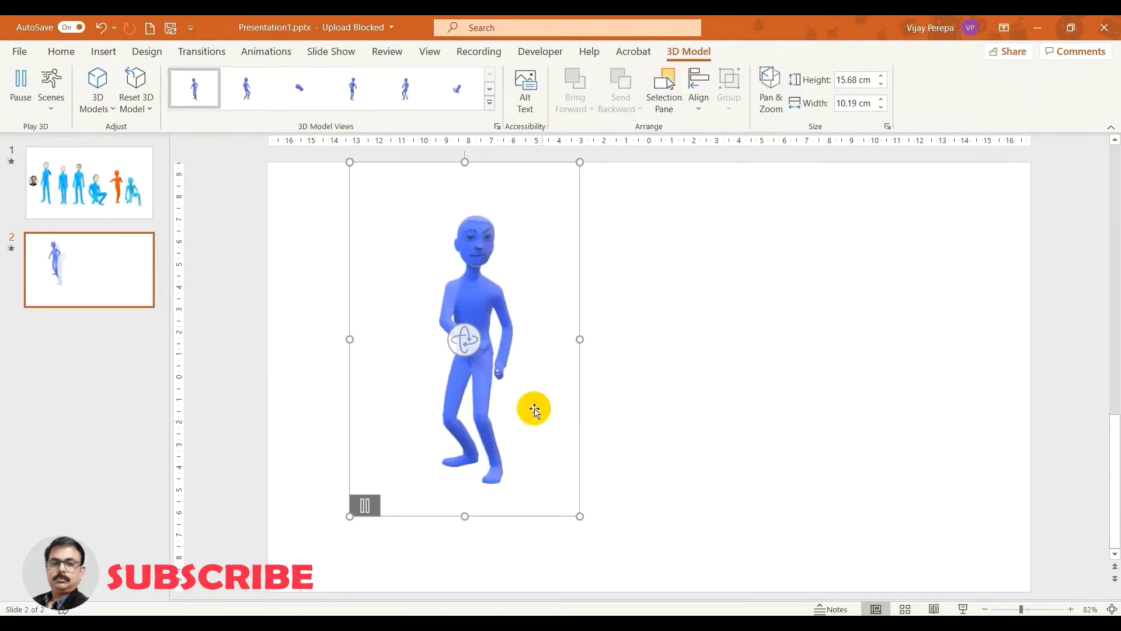
- Move the dancing model slightly further left and down on slide 2
drag(466, 274, 426, 289)
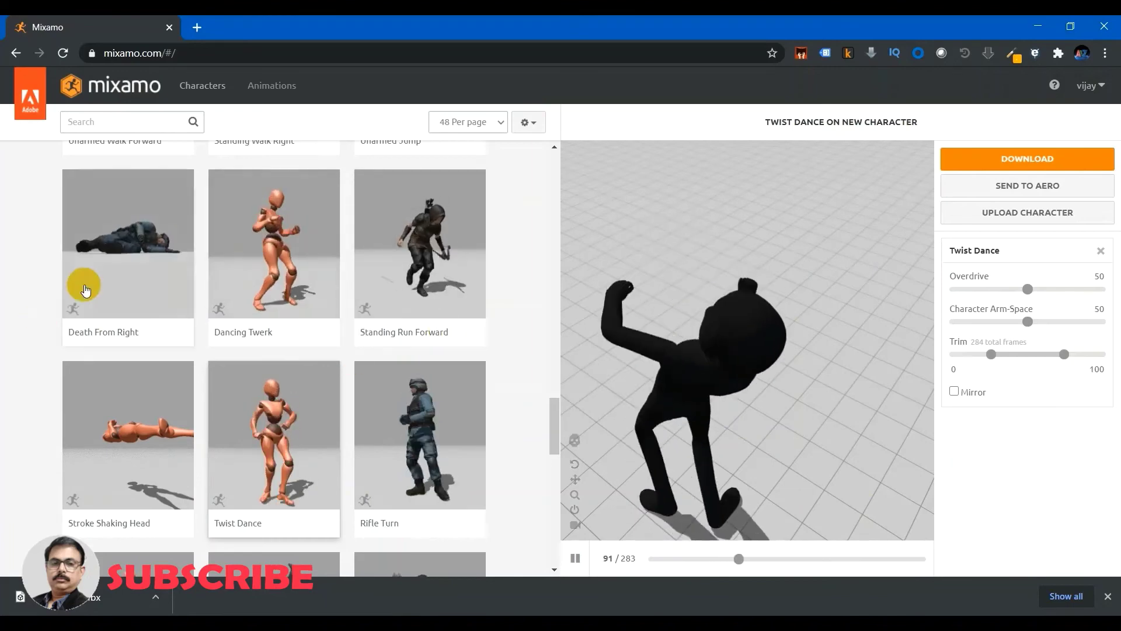
- In Mixamo, find the Pain Gesture animation at the end of the library's first page and apply it to the new character
scroll(133, 333, down, 8)
scroll(175, 396, down, 5)
scroll(175, 392, down, 3)
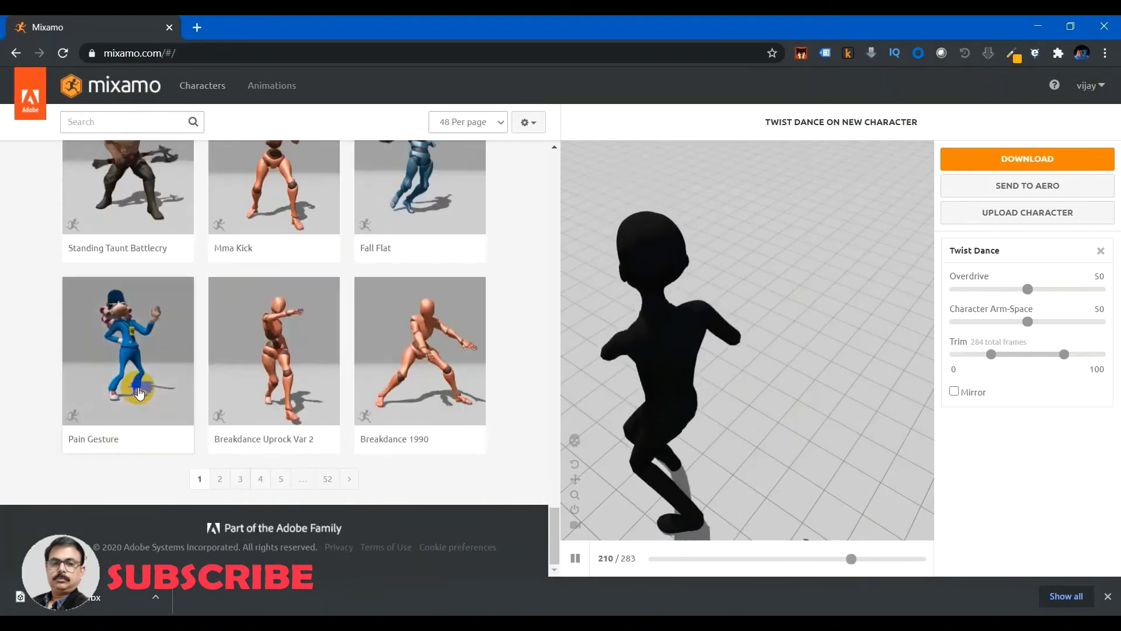
click(142, 386)
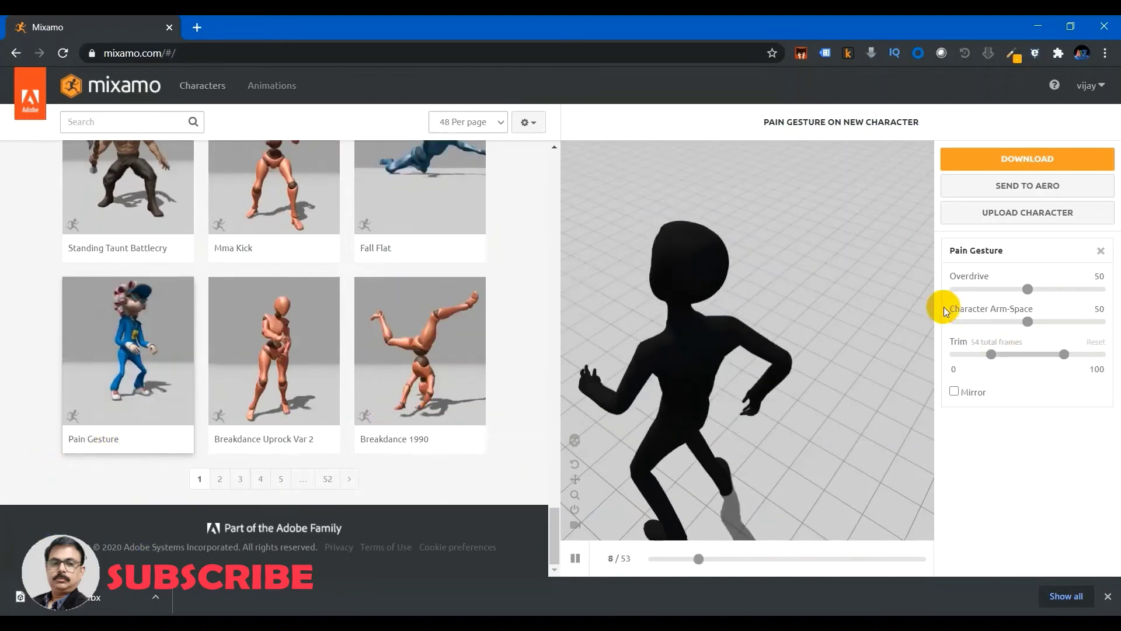
- Download the animated character as FBX with skin at 30 frames per second, saving it as Pain Gesture.fbx on the Desktop
click(1047, 161)
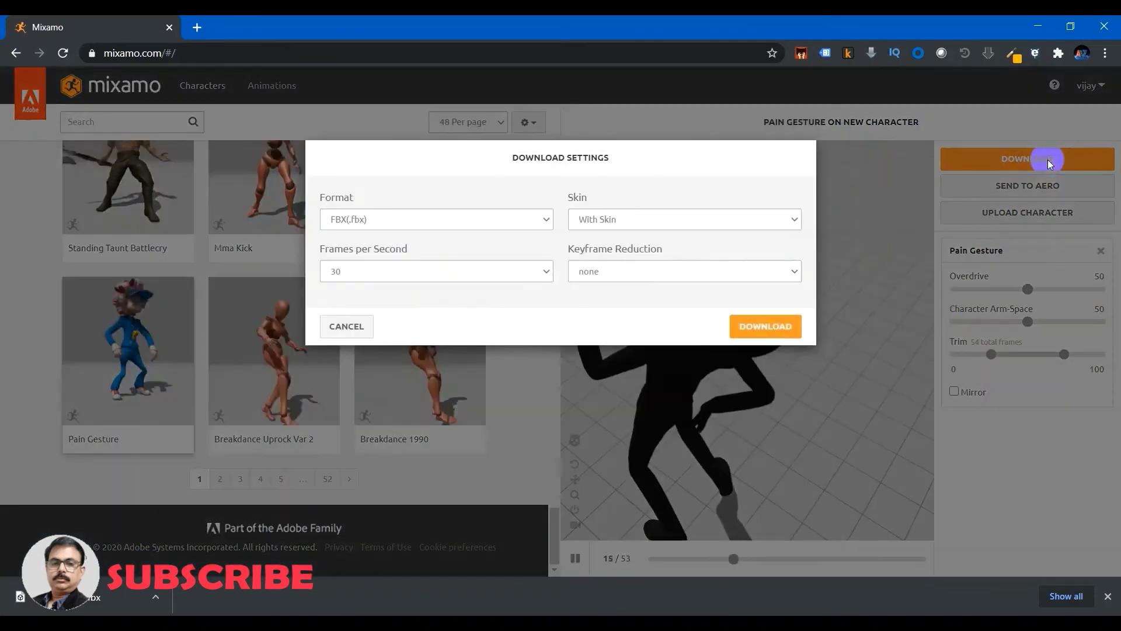
click(795, 325)
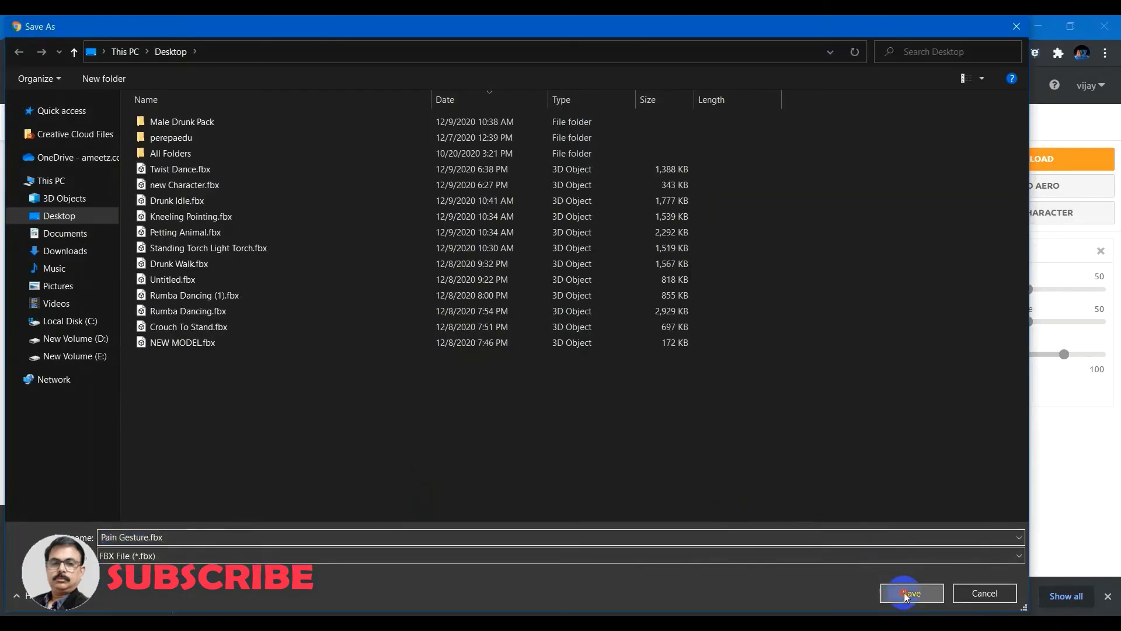
click(906, 594)
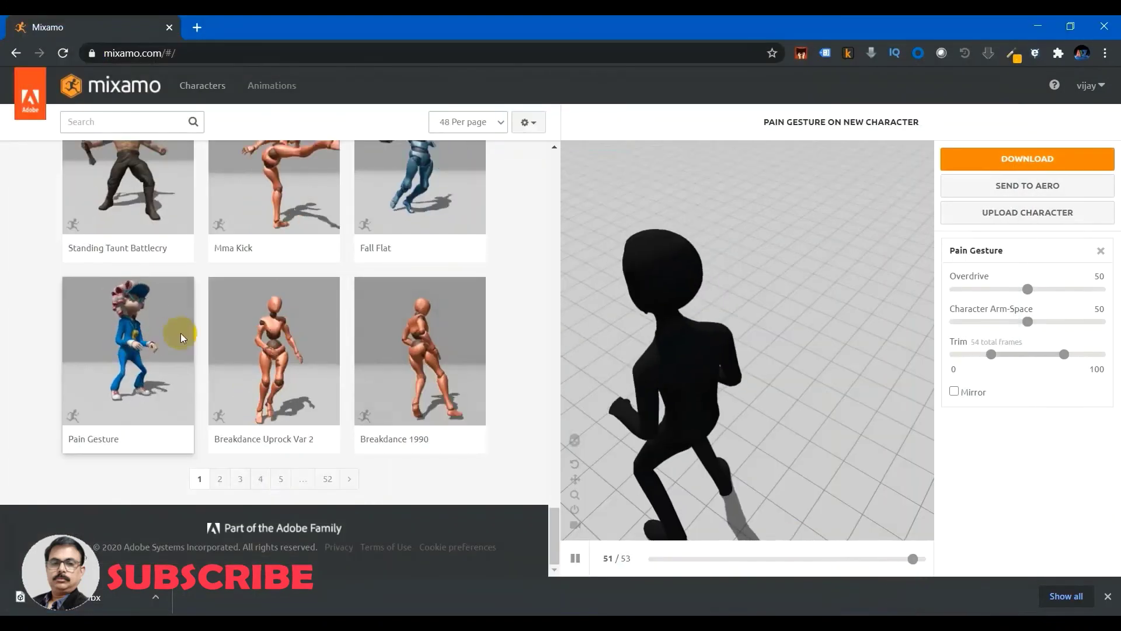
- Apply the Chapa-Giratoria animation from page 4 of the library and download the character as FBX with skin at 30 frames per second
click(263, 476)
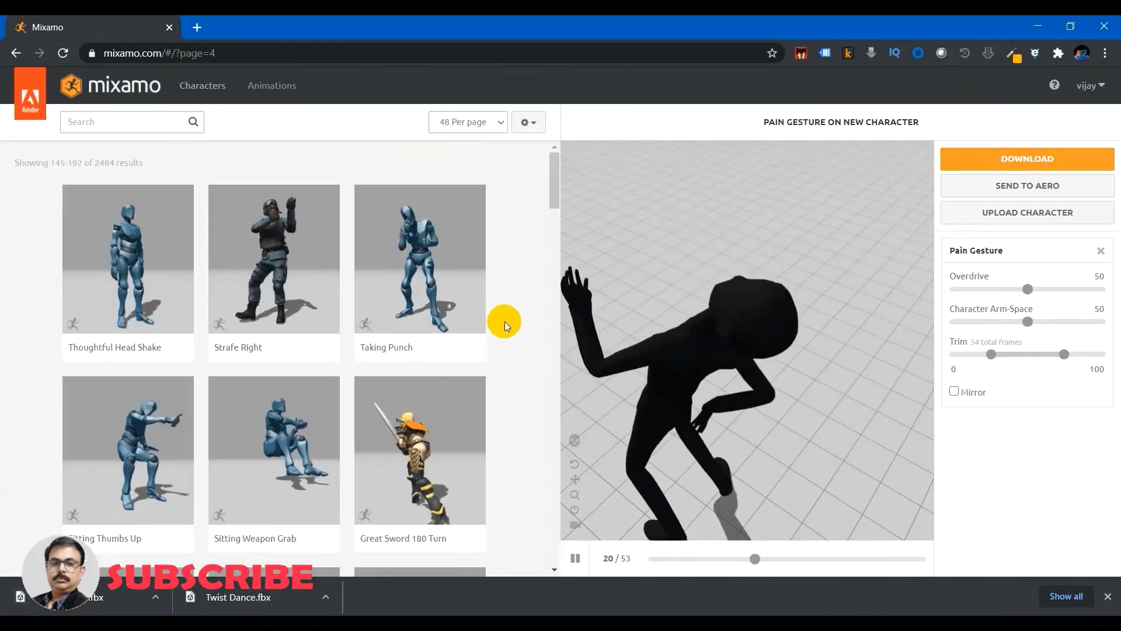
scroll(506, 325, down, 10)
scroll(506, 325, up, 3)
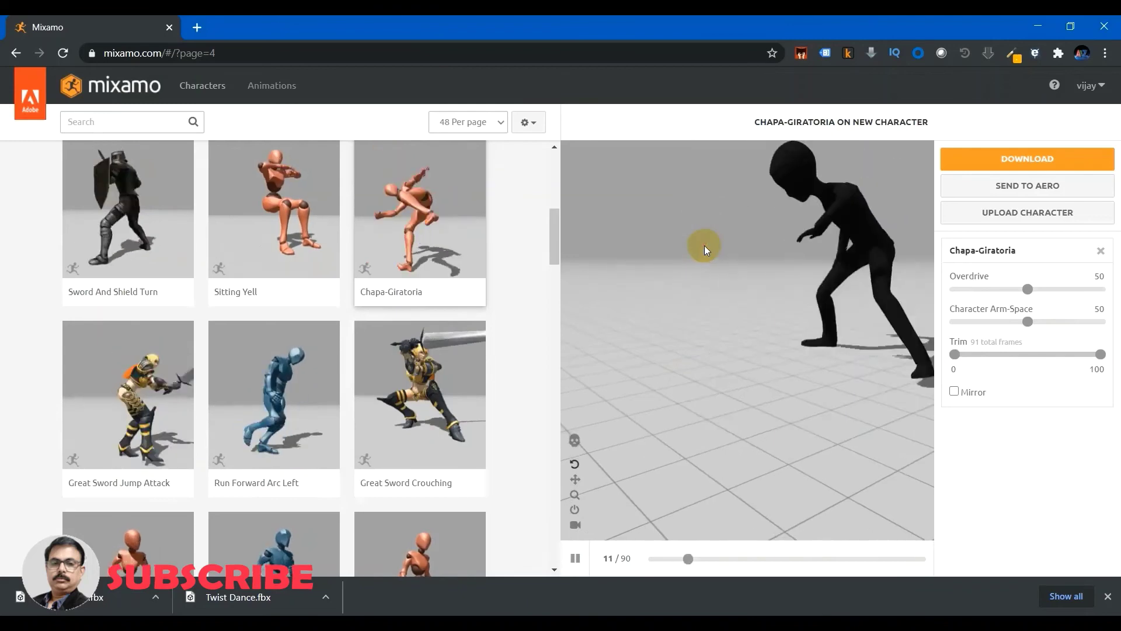
click(1036, 169)
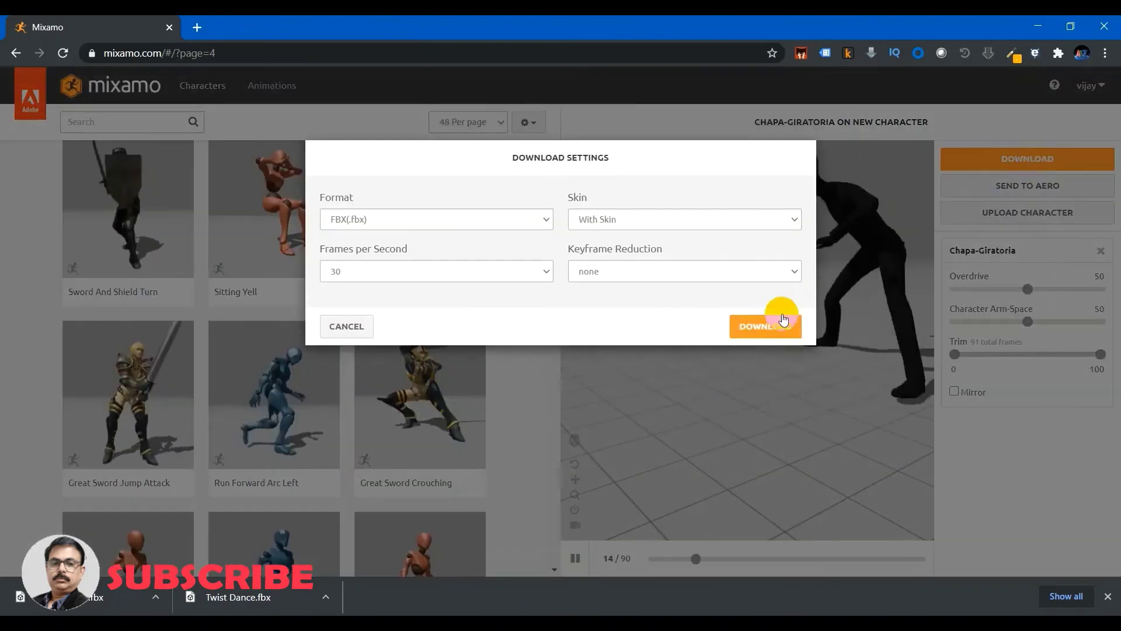
click(779, 328)
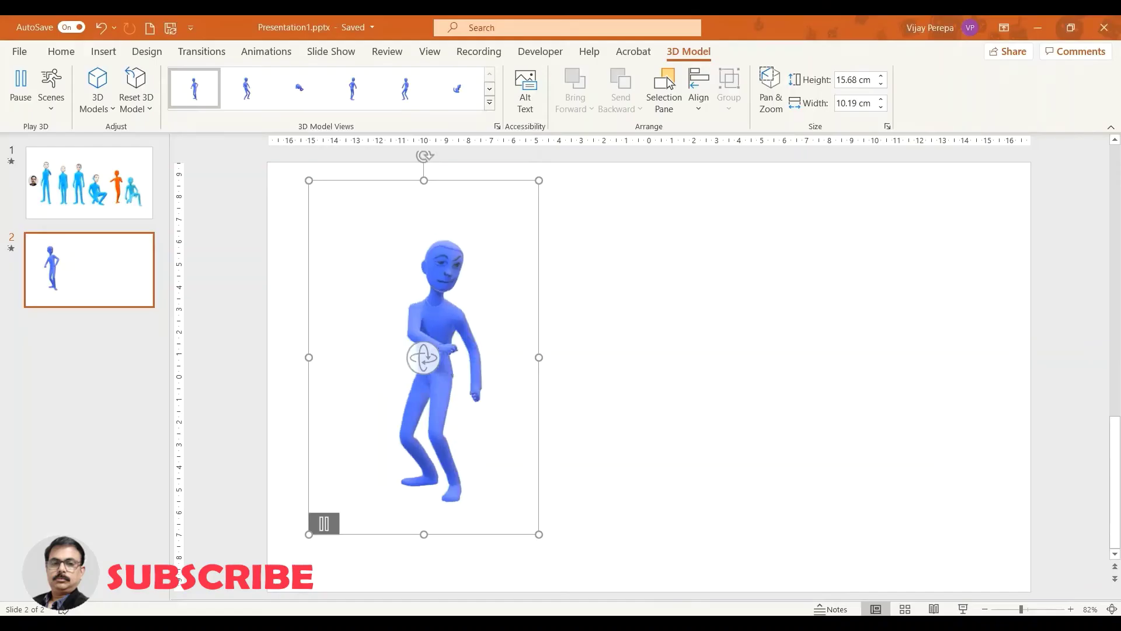
- In PowerPoint, shrink the dancing model to about 11.9 cm high and 7.7 cm wide and move it to the slide's left edge
click(672, 326)
double_click(501, 413)
drag(538, 536, 480, 447)
drag(426, 333, 404, 376)
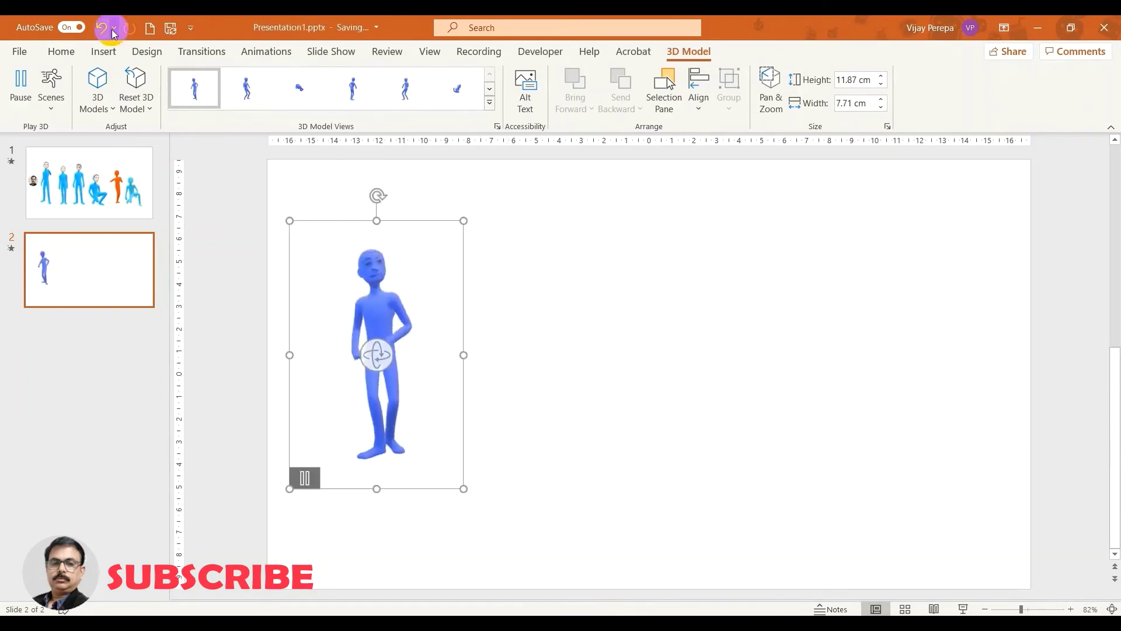
- Insert the 3D models Chapa-Giratoria.fbx and Pain Gesture.fbx from the Desktop together on slide 2
click(104, 51)
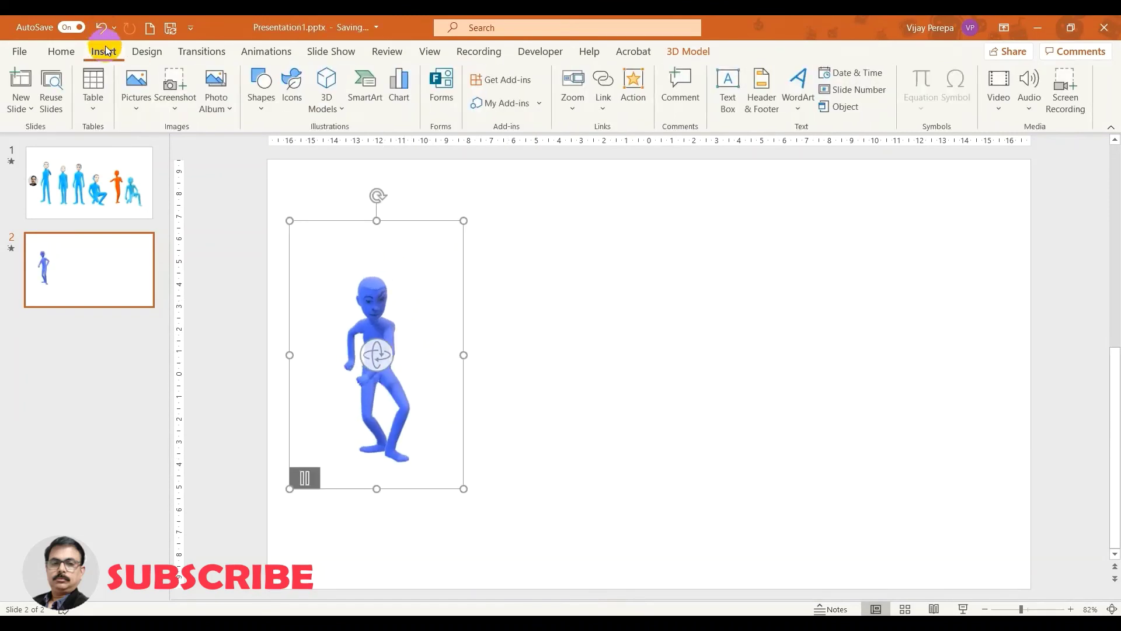
click(345, 114)
click(353, 149)
click(86, 193)
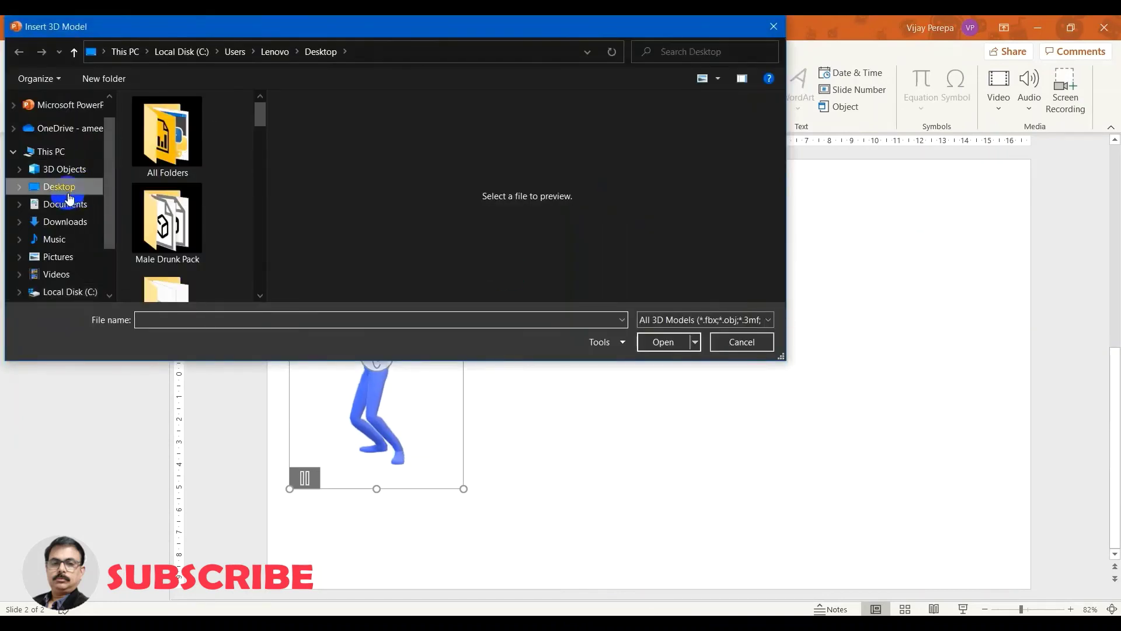
click(300, 198)
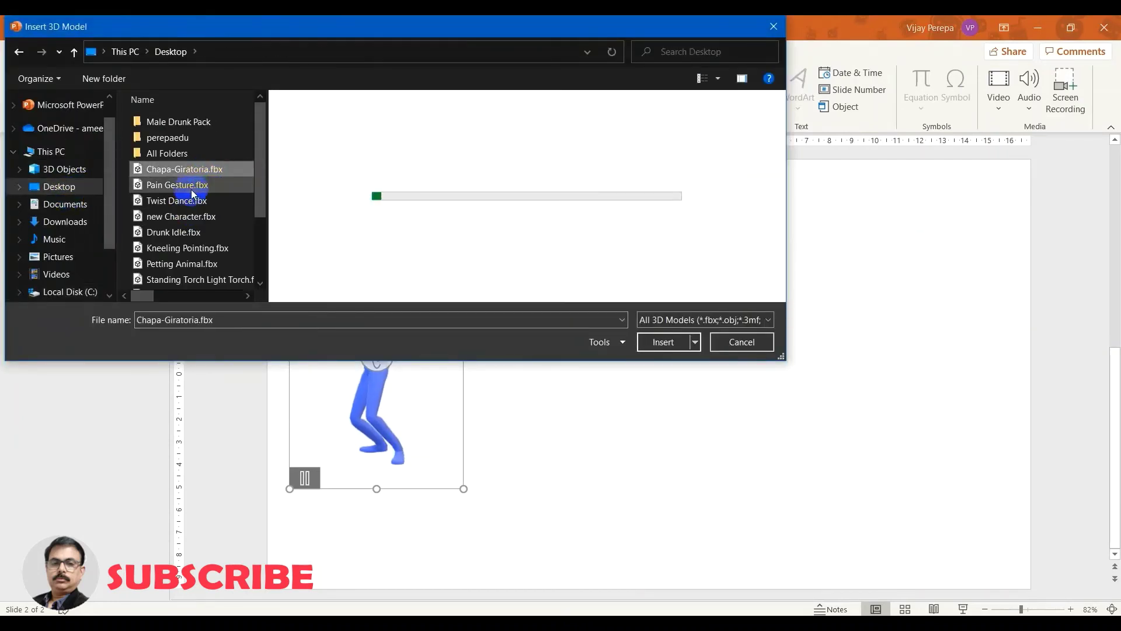
click(663, 345)
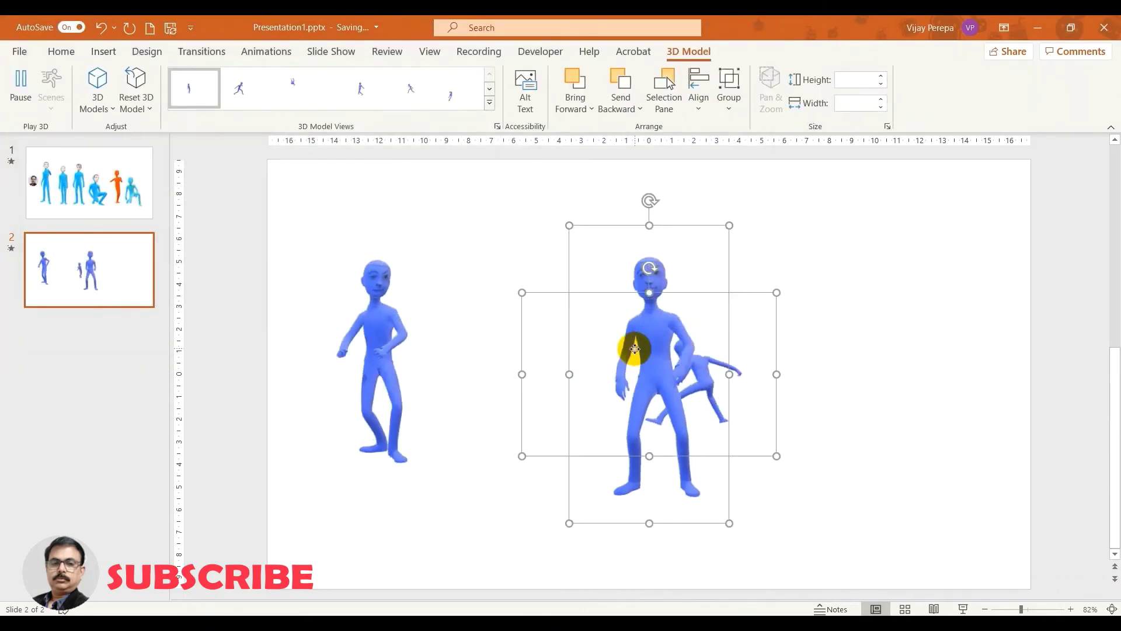
- Separate the two inserted models, placing the larger one beside the dancing model and the smaller one to its right
drag(636, 351, 613, 288)
key(Escape)
click(646, 313)
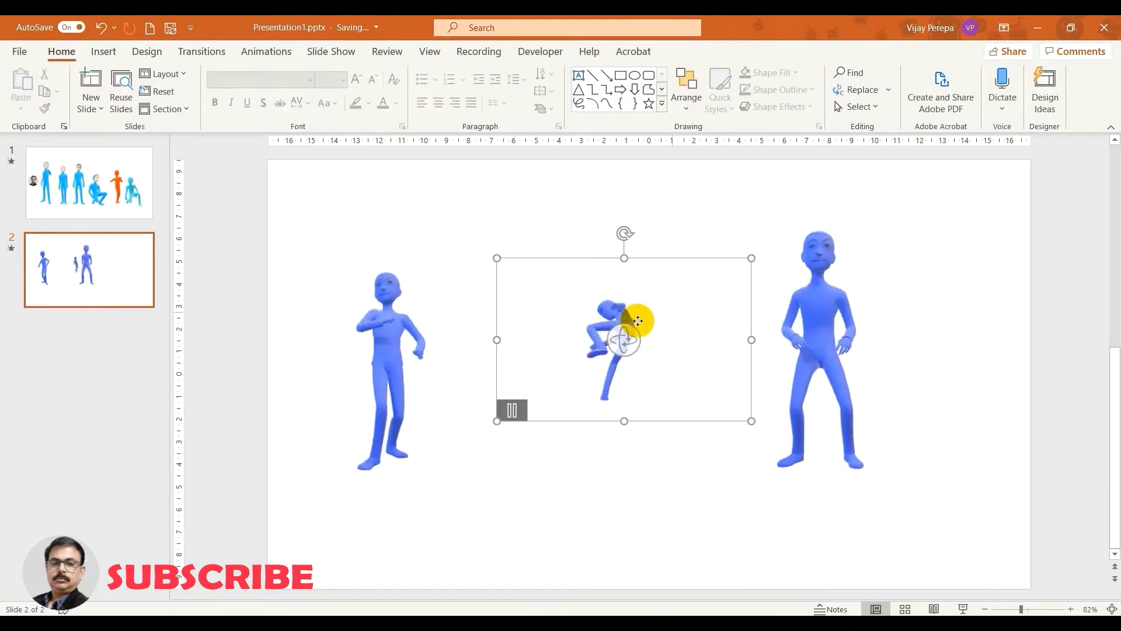
click(746, 323)
drag(746, 322, 513, 301)
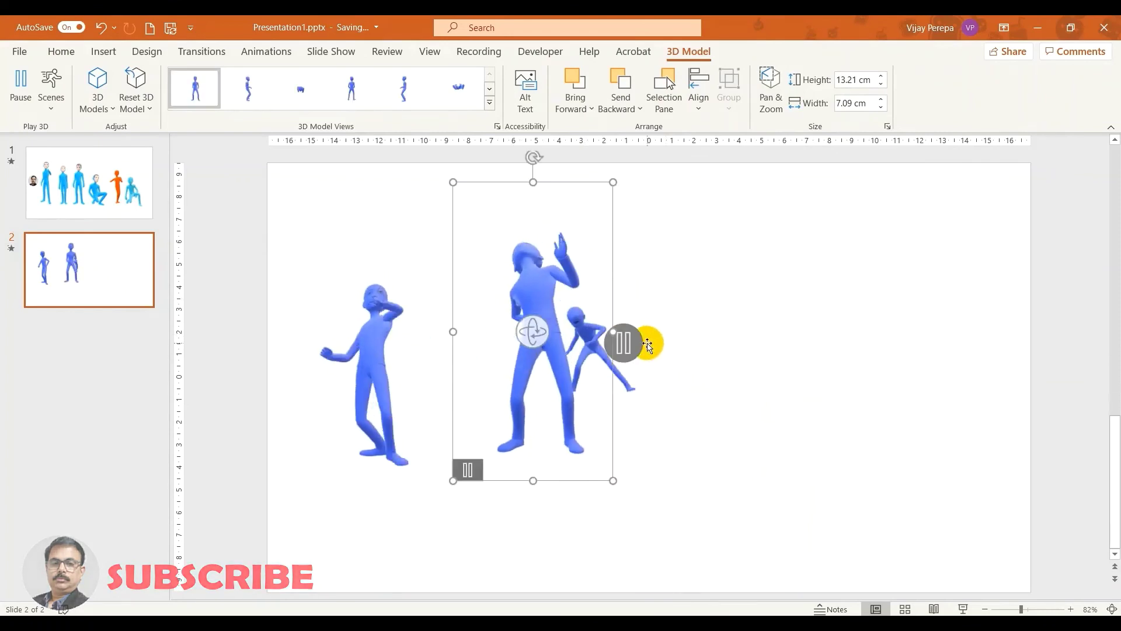
click(690, 337)
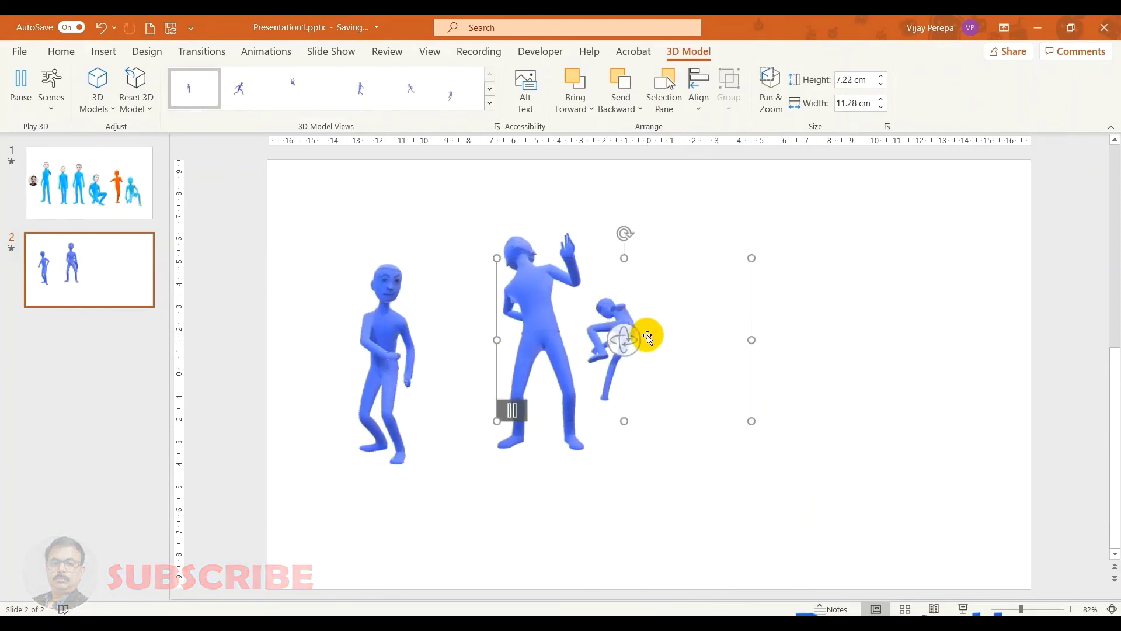
drag(621, 318, 681, 320)
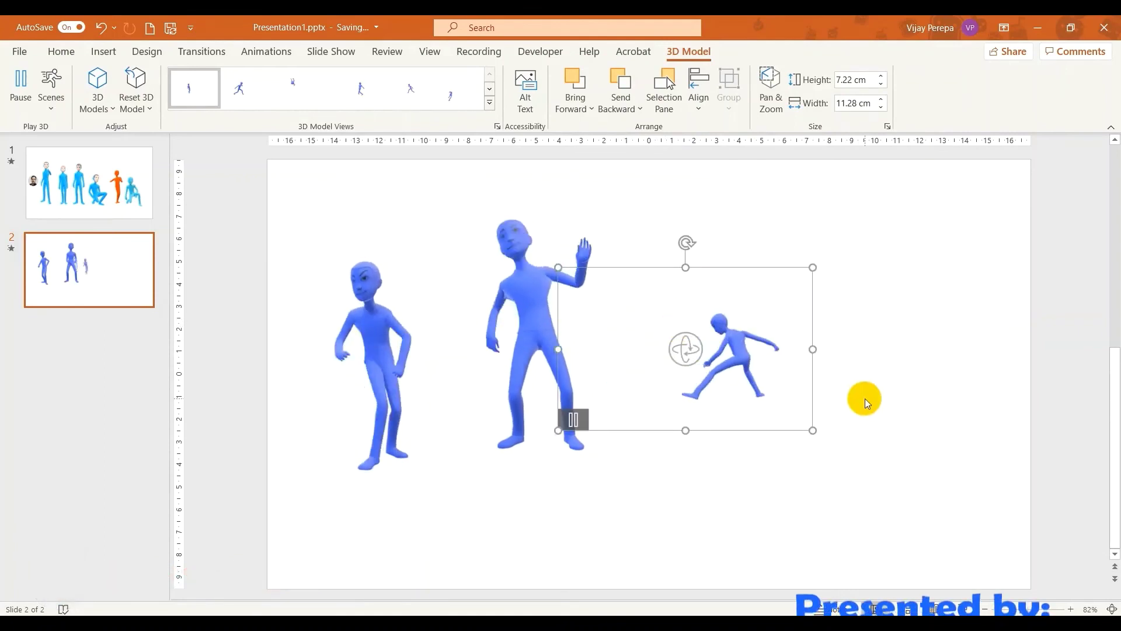